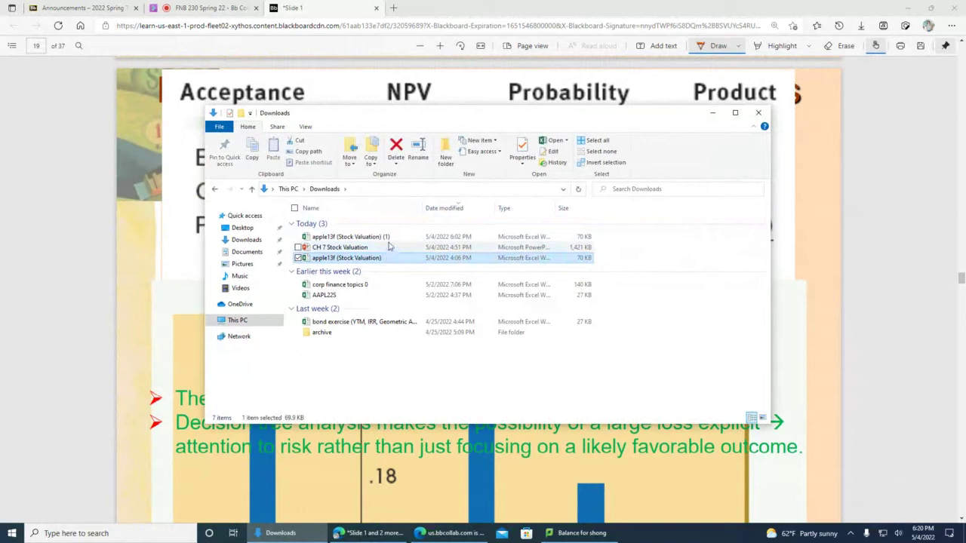
- Delete the duplicate workbook apple13f (Stock Valuation) (1) from the Downloads folder
left_click(389, 240)
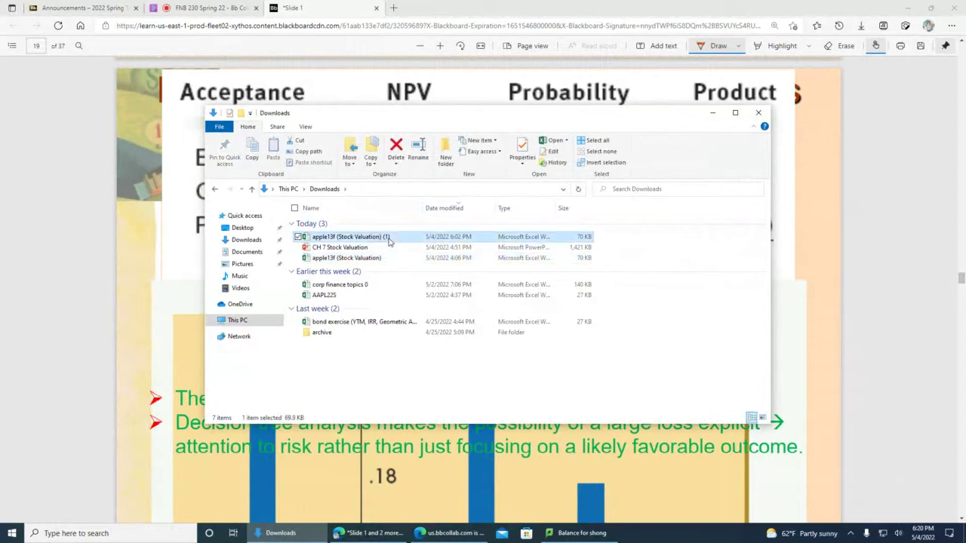
key("Delete")
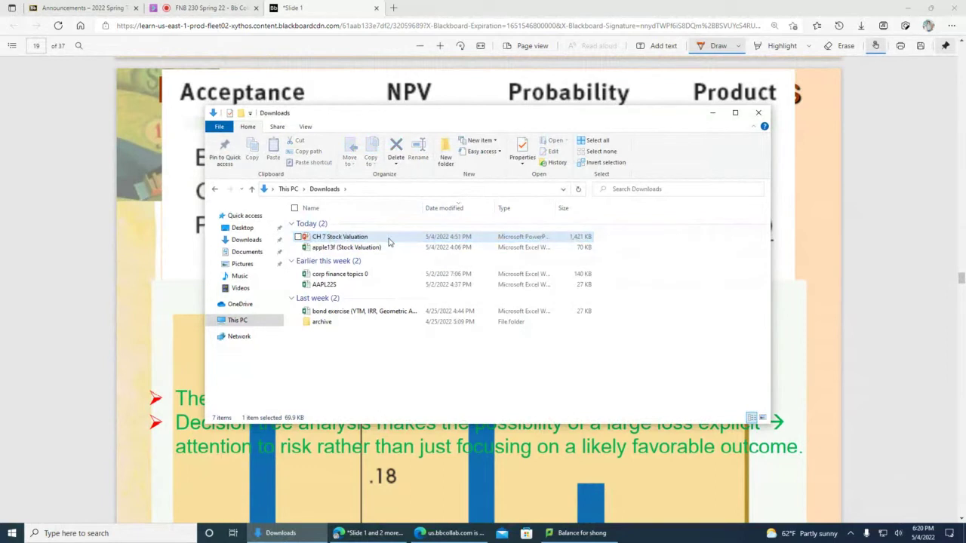
- Open the corp finance topics 0 workbook from Downloads and dismiss the Office update notice, declining to download updates
left_click(337, 278)
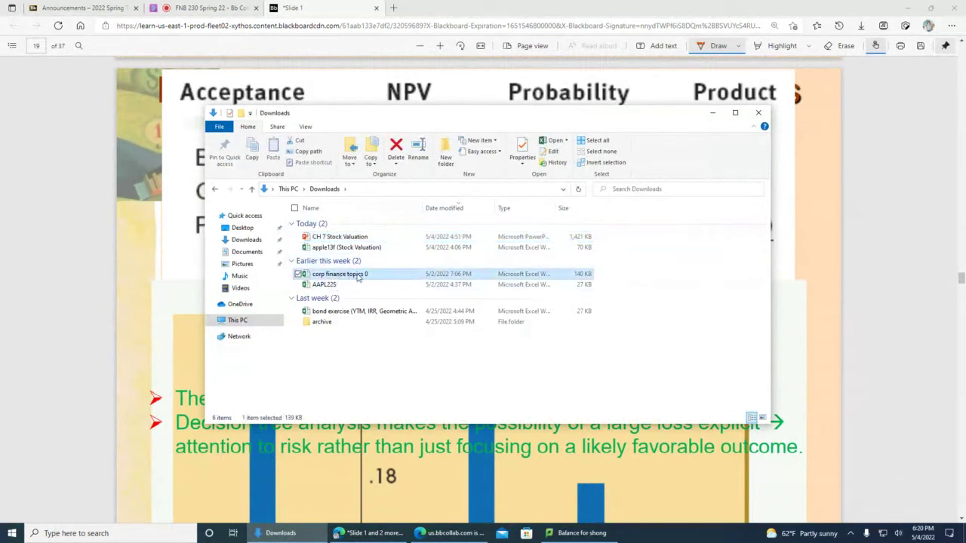
double_click(358, 277)
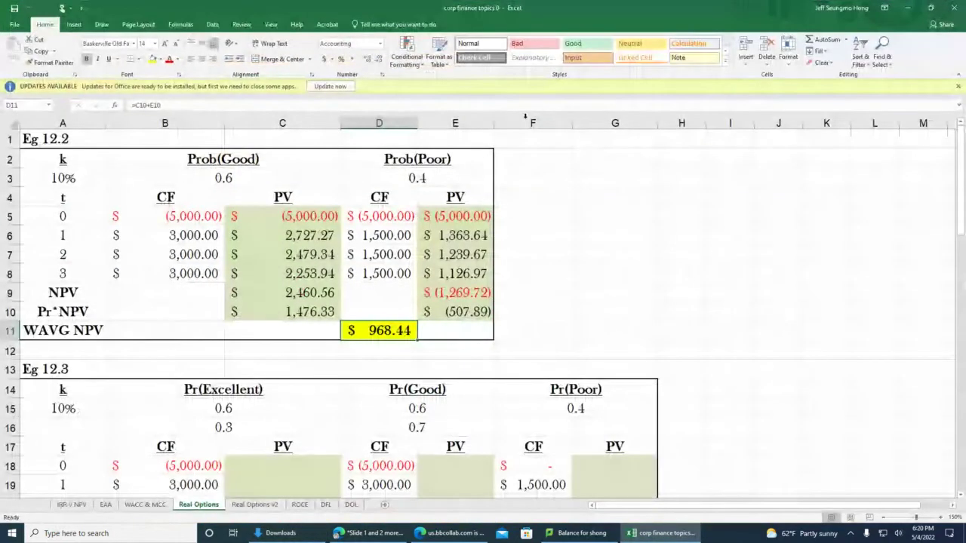
left_click(326, 86)
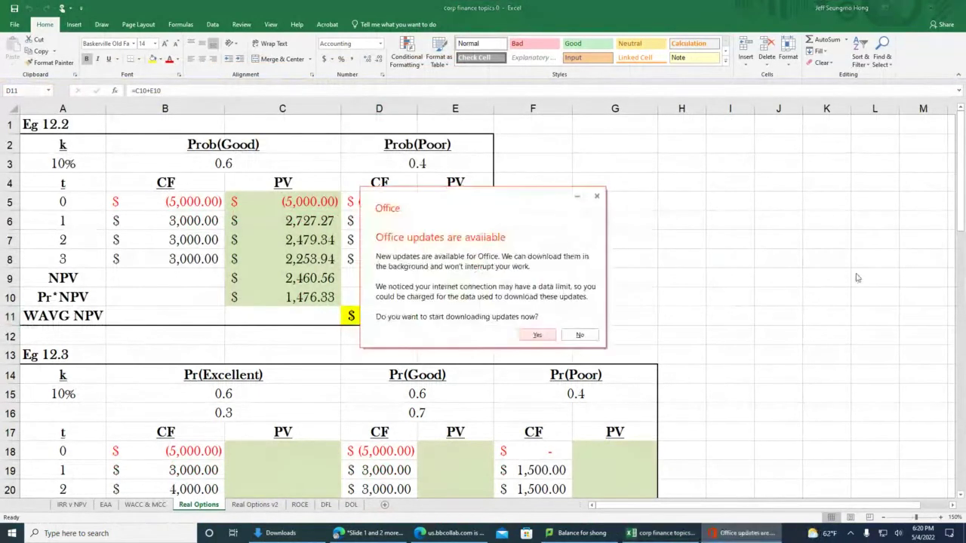
left_click(569, 336)
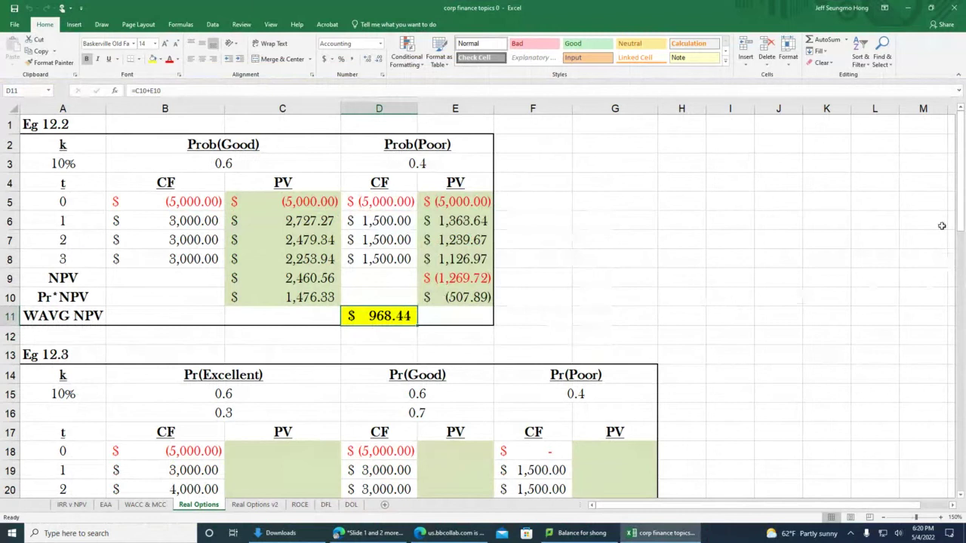
- Review the Excellent and Good scenario probabilities in rows 15 and 16 of the Eg 12.3 table
left_click_drag(964, 179, 963, 226)
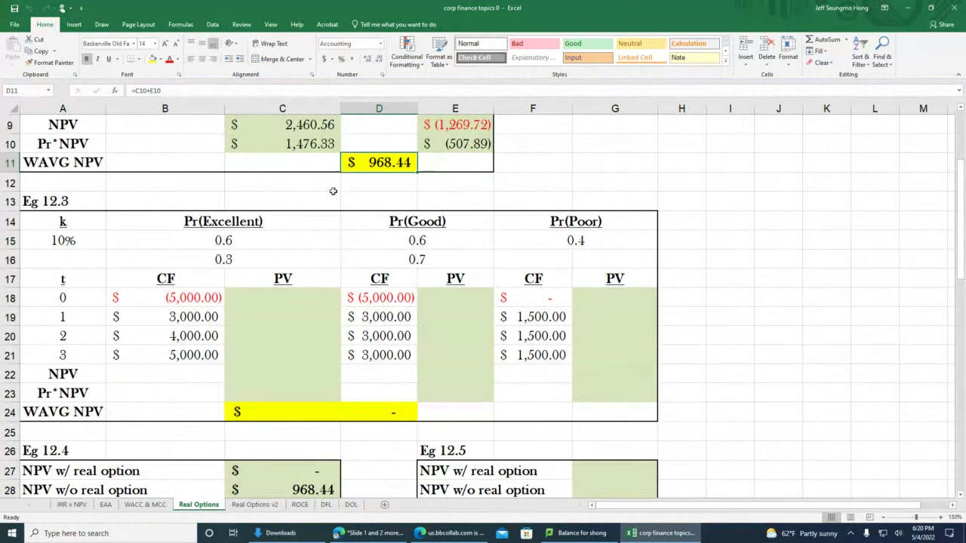
left_click_drag(171, 216, 432, 260)
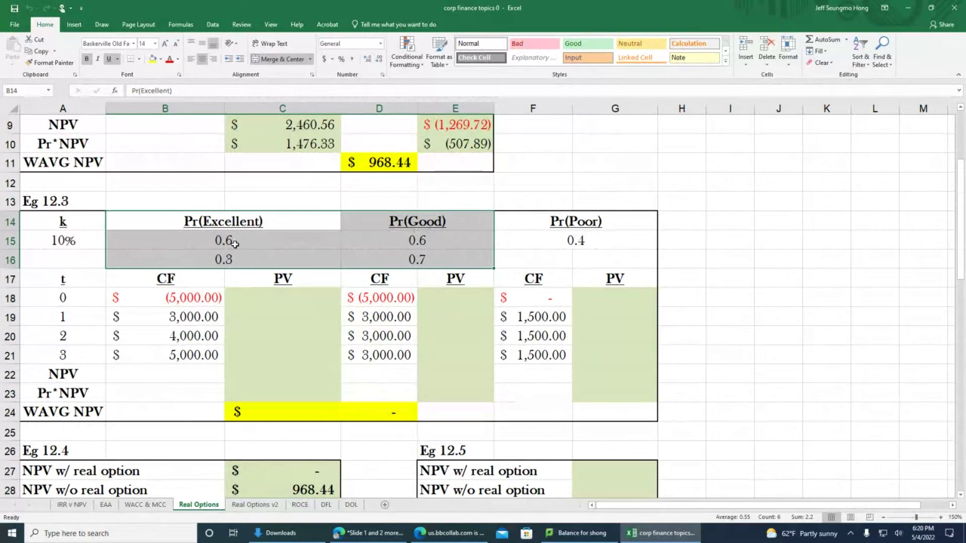
left_click(175, 242)
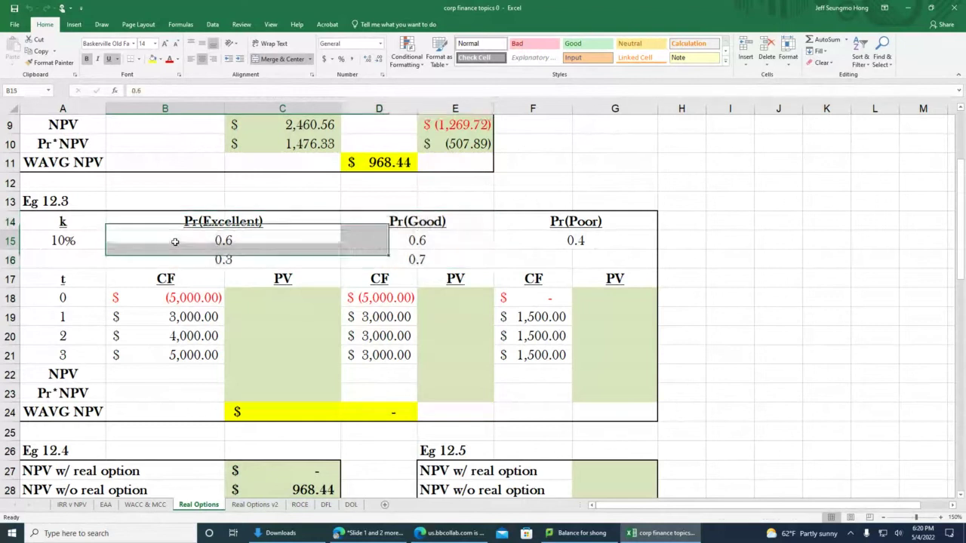
left_click_drag(214, 241, 413, 246)
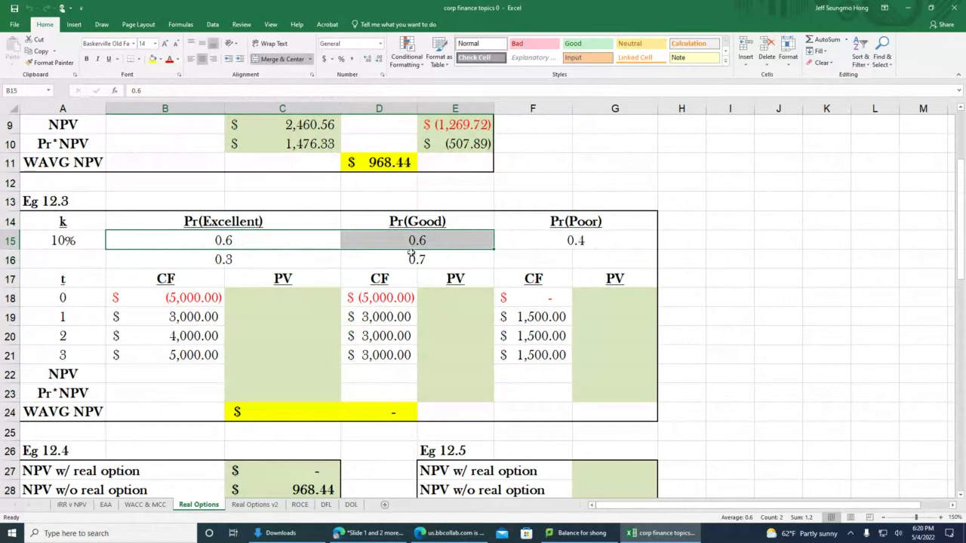
left_click(206, 260)
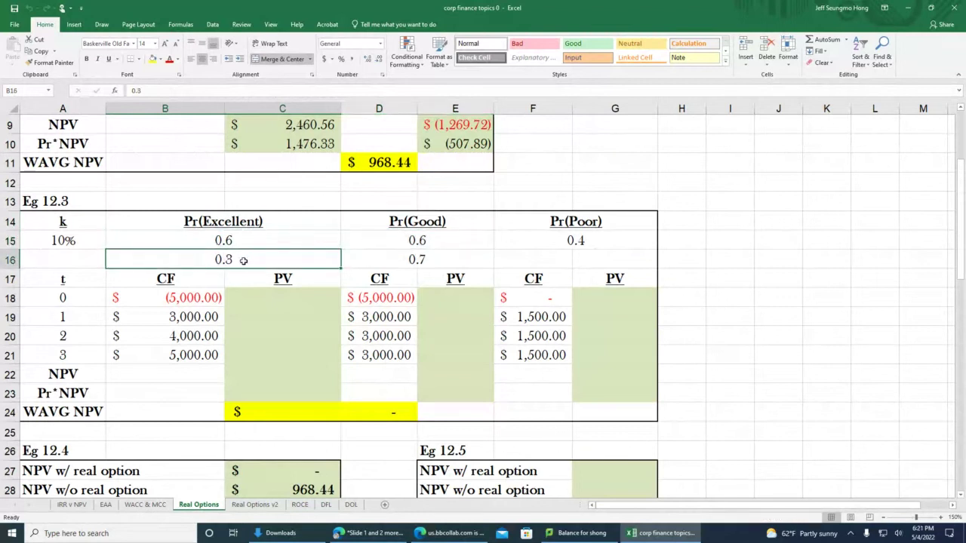
left_click(407, 260)
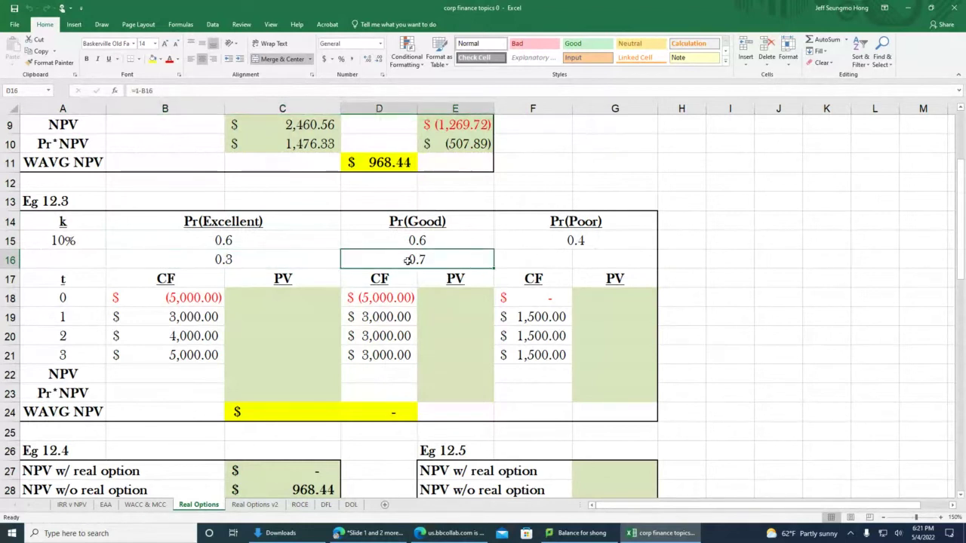
- Enter the present value formula =B18/(1+$A$15)^A18 in C18 for the Excellent scenario's year 0 cash flow
left_click(270, 295)
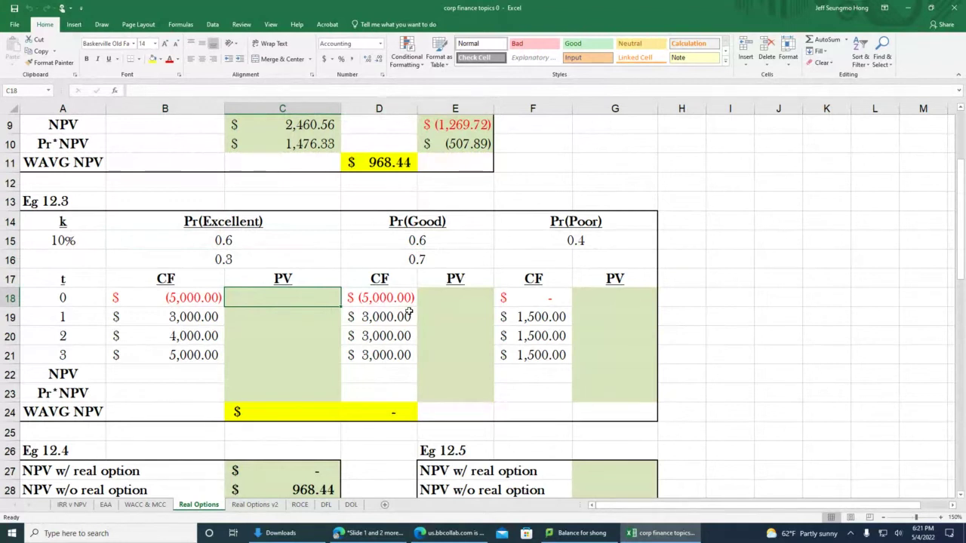
type("=")
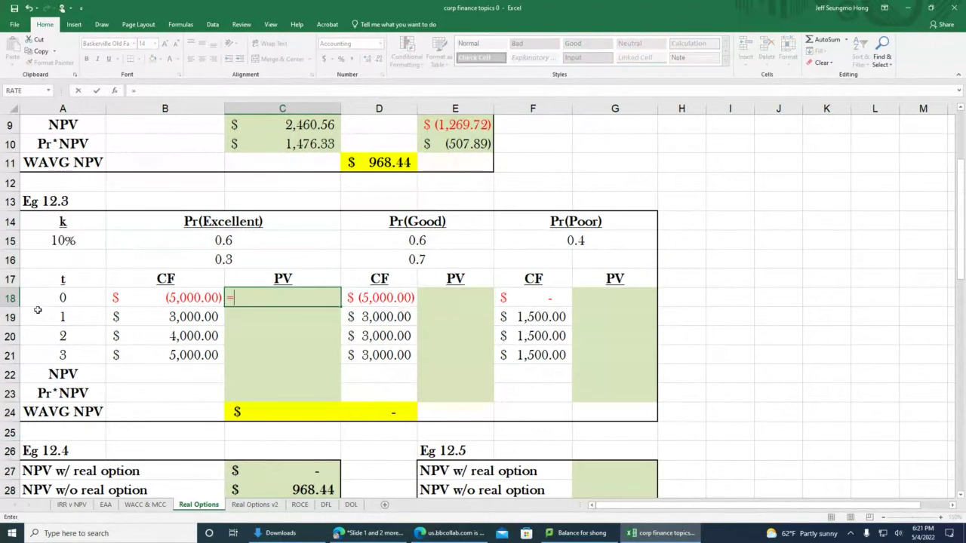
left_click(177, 300)
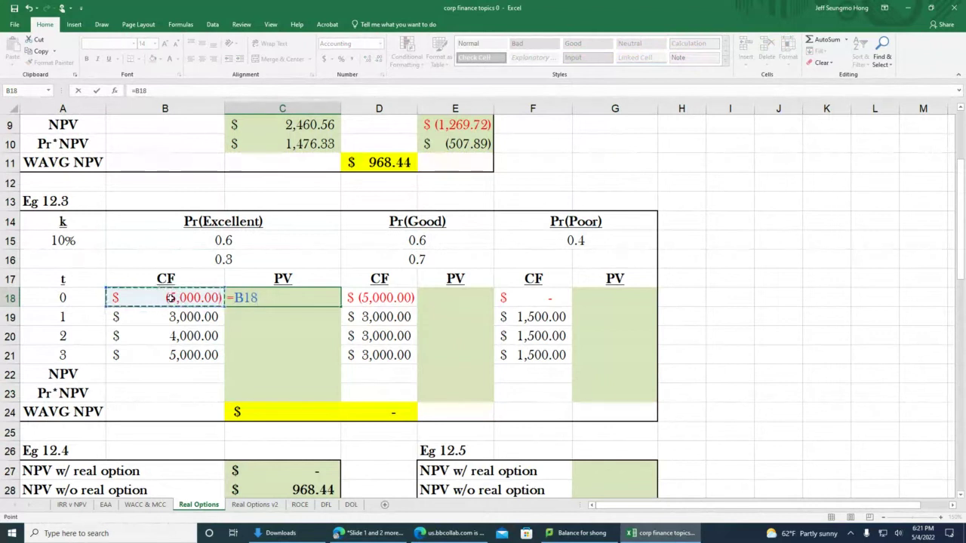
type("/(")
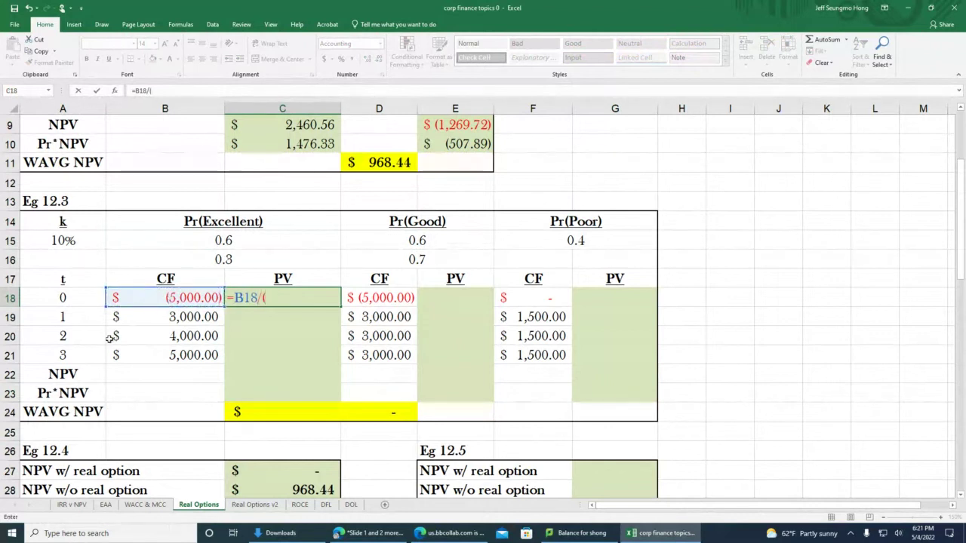
type("1+")
left_click(65, 240)
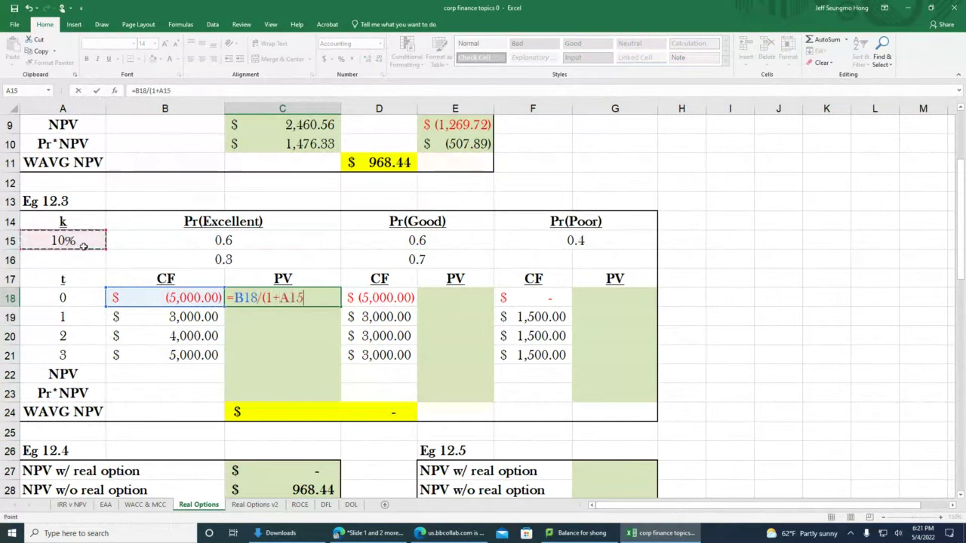
key("F4")
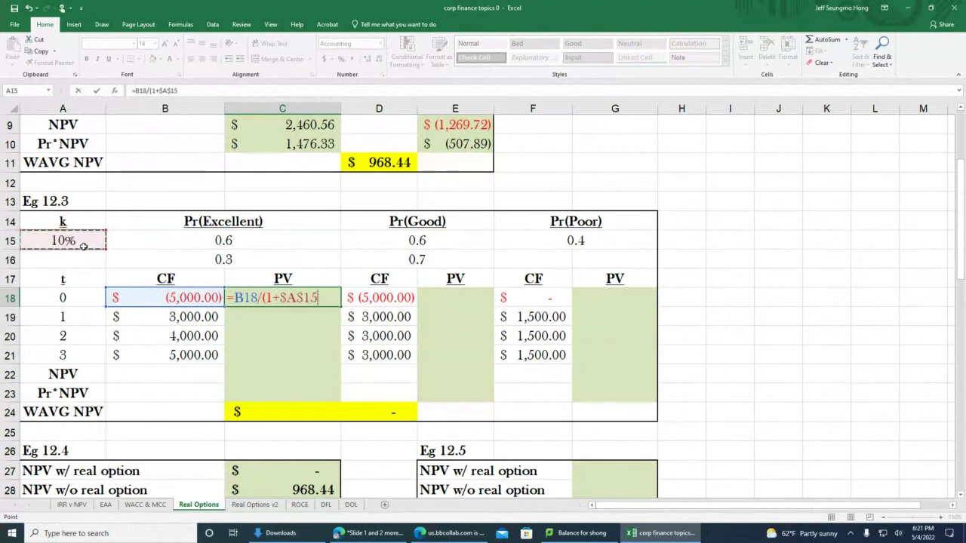
type(")^")
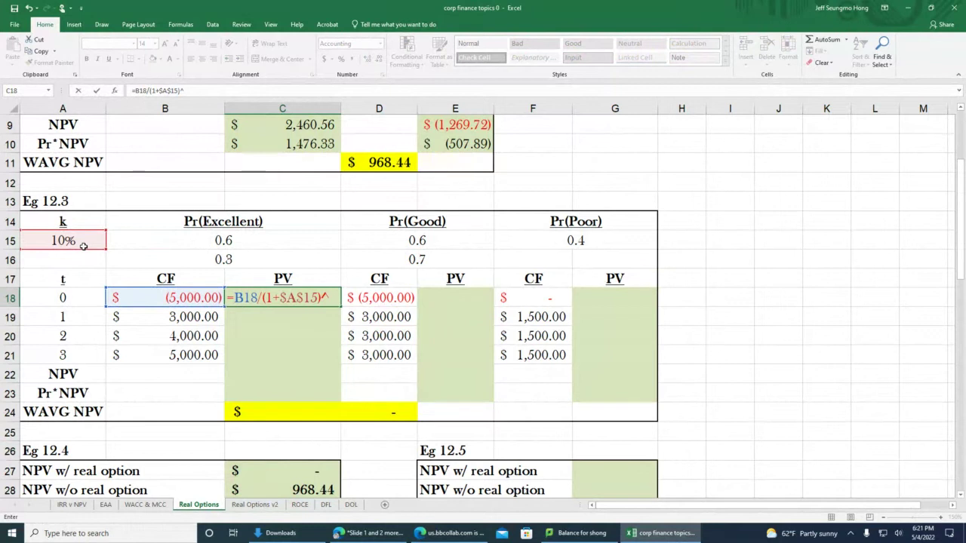
left_click(63, 298)
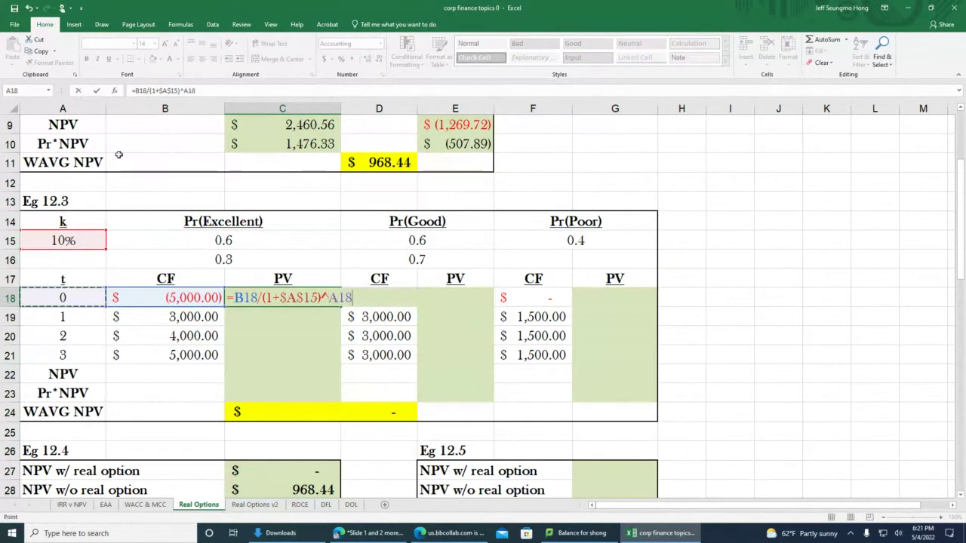
left_click(96, 91)
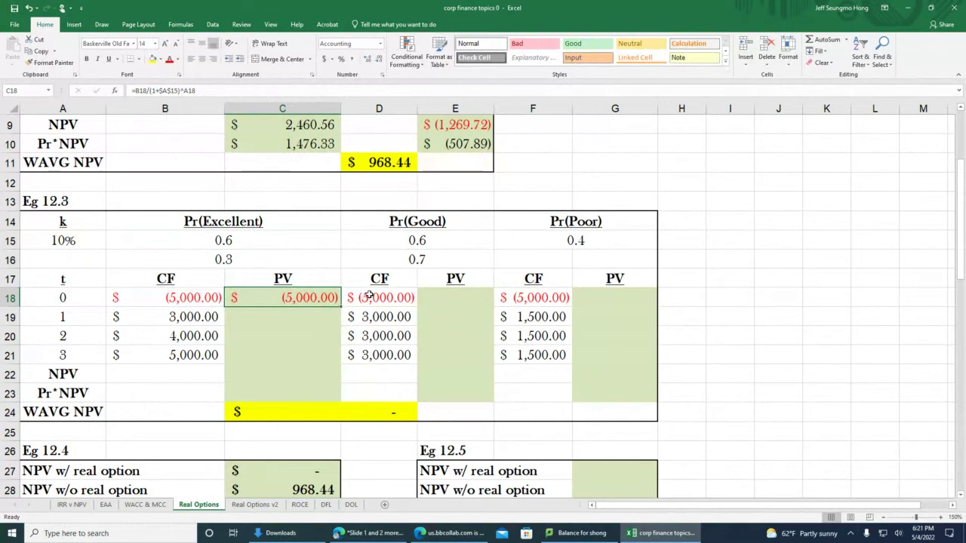
- Fill the present value formula from C18 down to C21 and set the font color of C19:C21 to black
left_click_drag(341, 307, 338, 361)
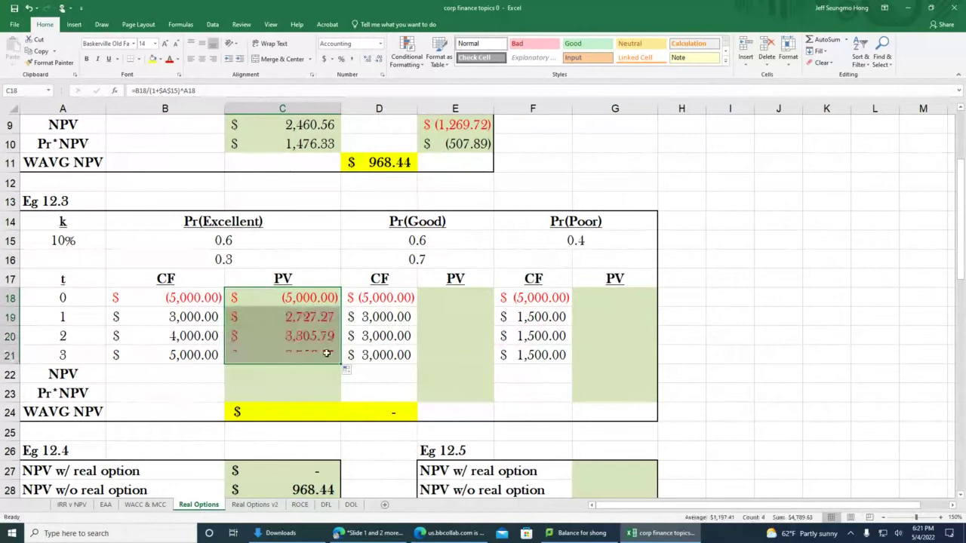
left_click_drag(301, 316, 272, 356)
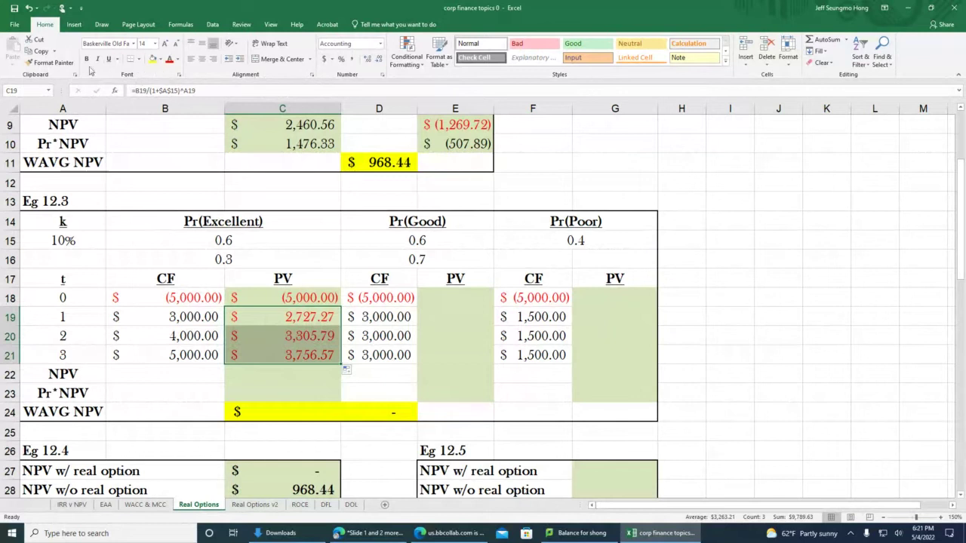
left_click(178, 59)
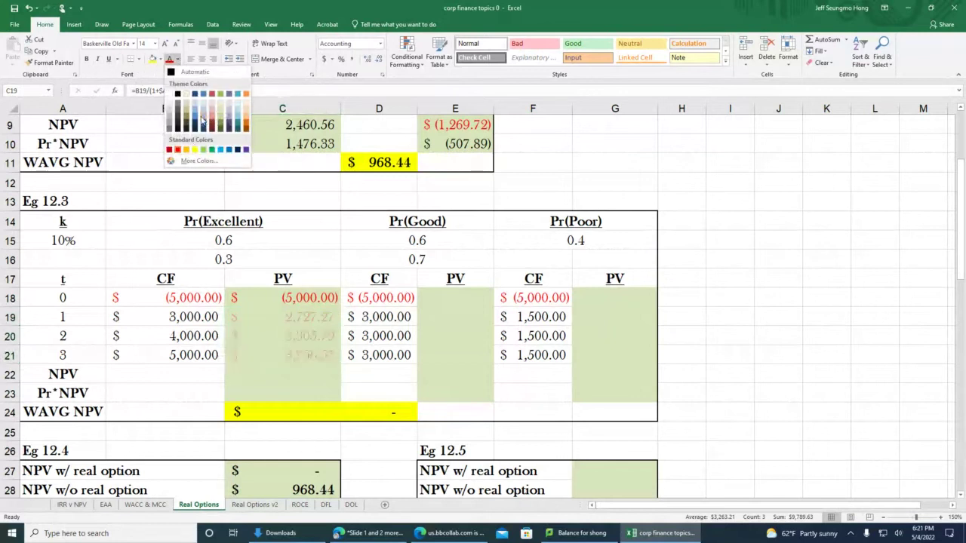
left_click(178, 94)
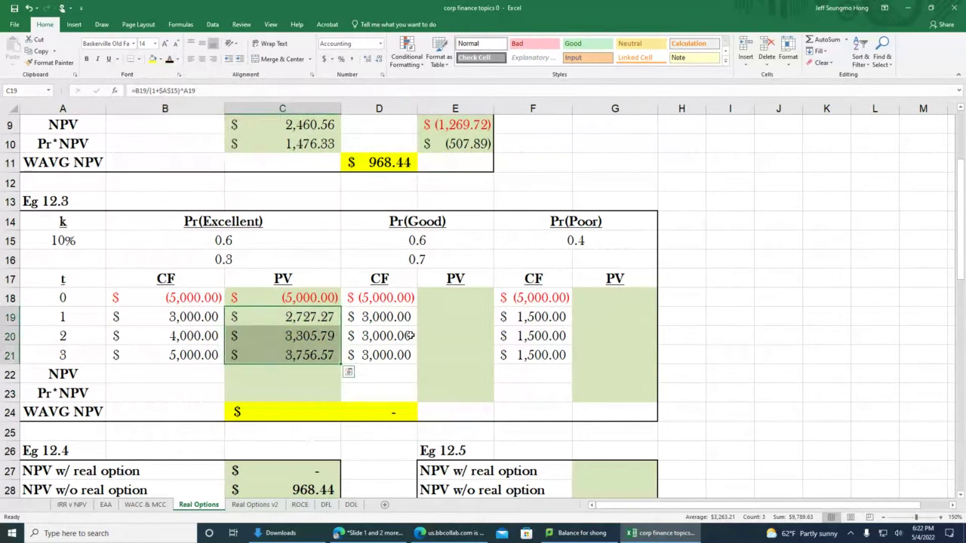
left_click(434, 300)
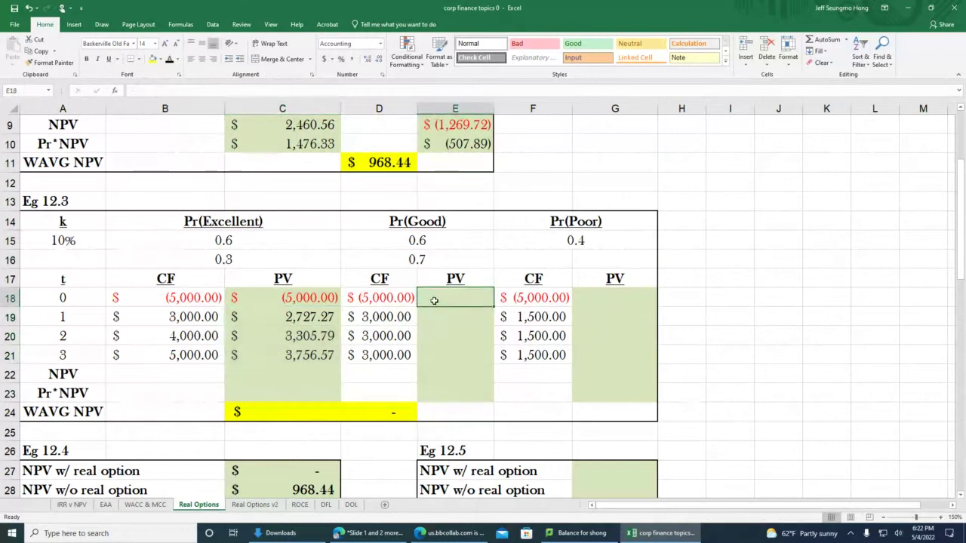
left_click(507, 299)
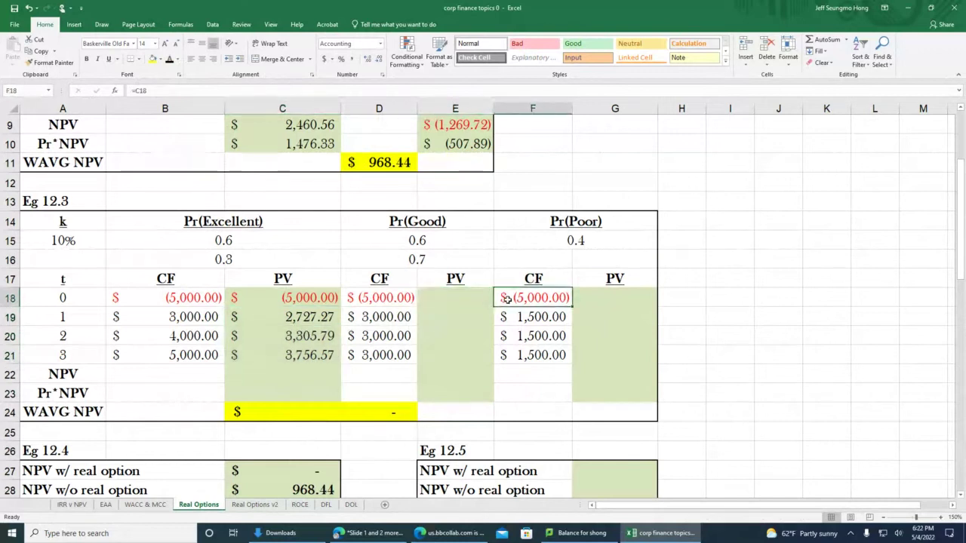
left_click(427, 299)
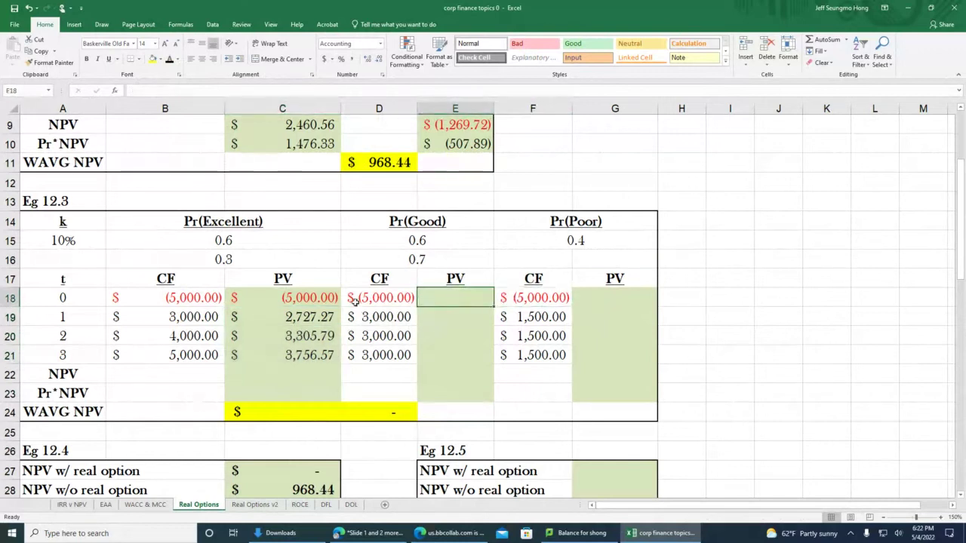
left_click(363, 298)
left_click(435, 301)
type("=")
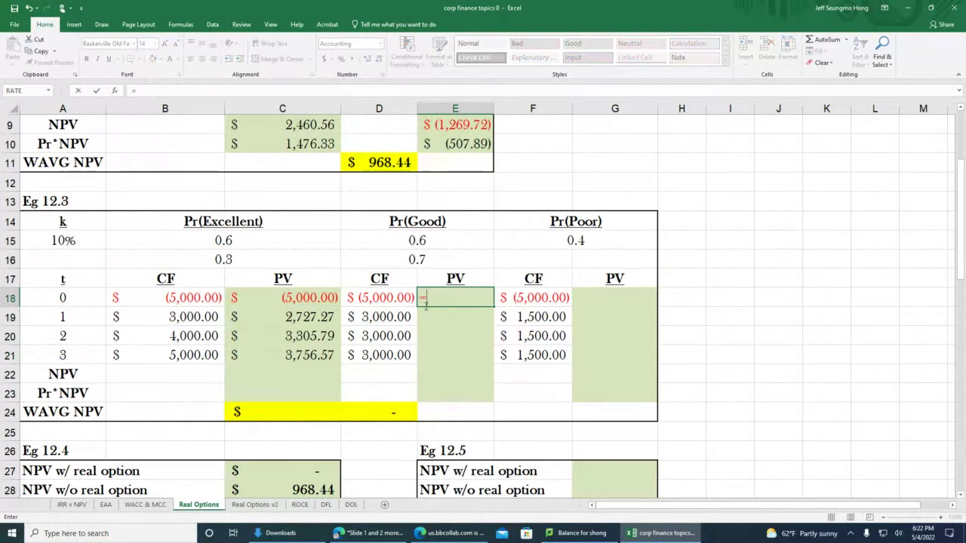
key("Escape")
- Calculate the Excellent scenario's NPV in C22 by summing the present values with =SUM(C18:C21)
left_click(309, 373)
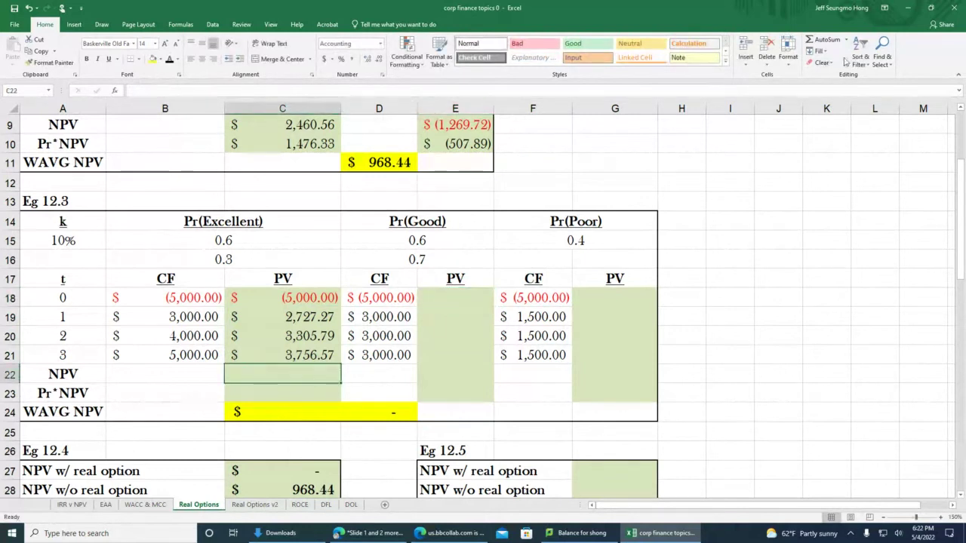
left_click(836, 43)
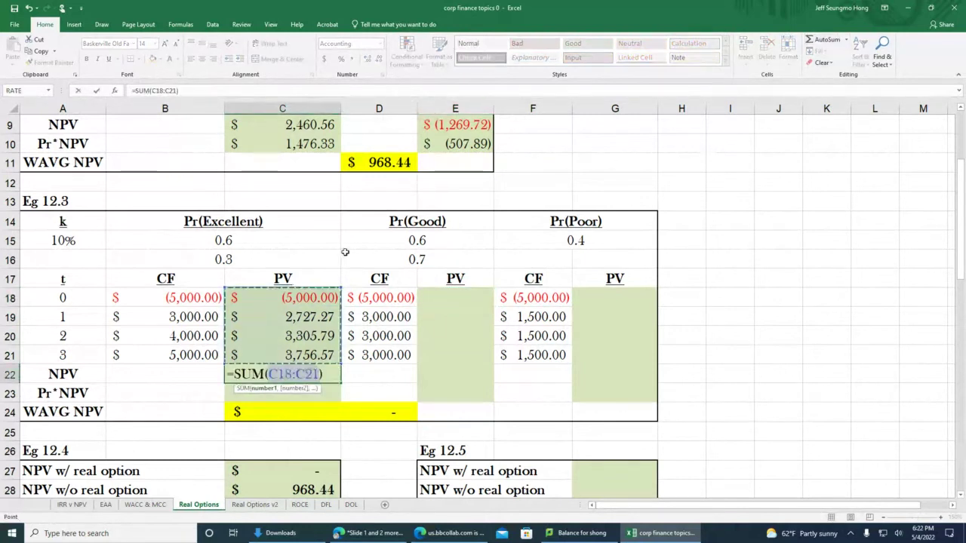
key("Return")
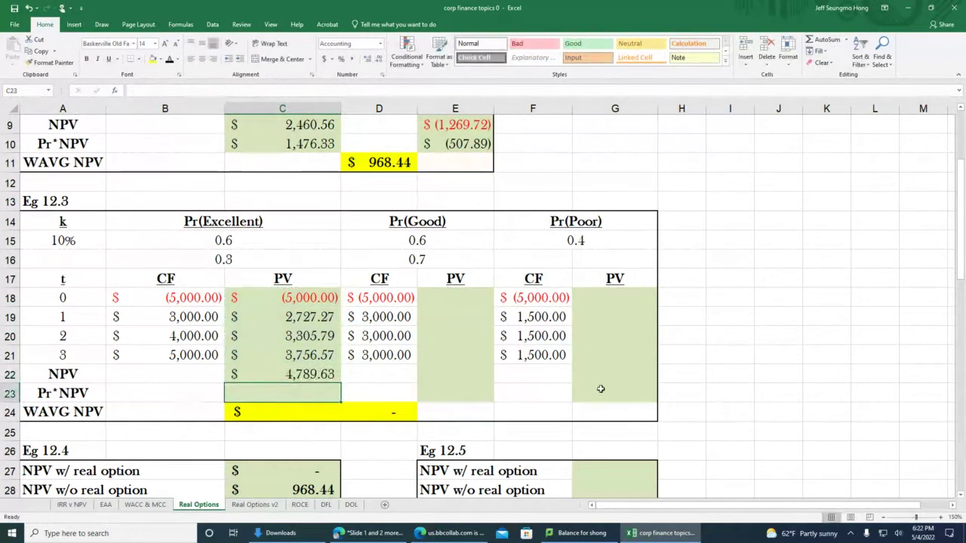
- Calculate the Excellent scenario's probability-weighted NPV in C23 with =B15*B16*C22
type("=")
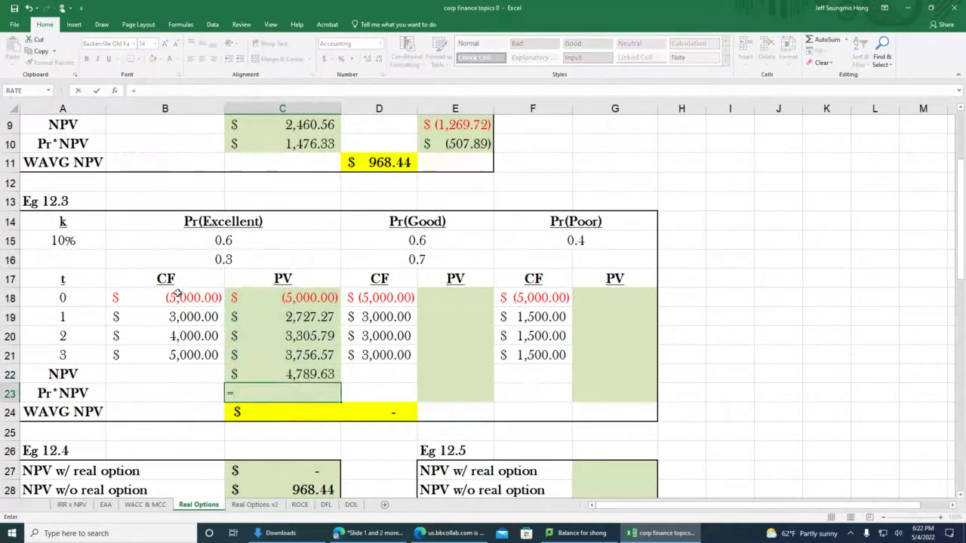
left_click(212, 239)
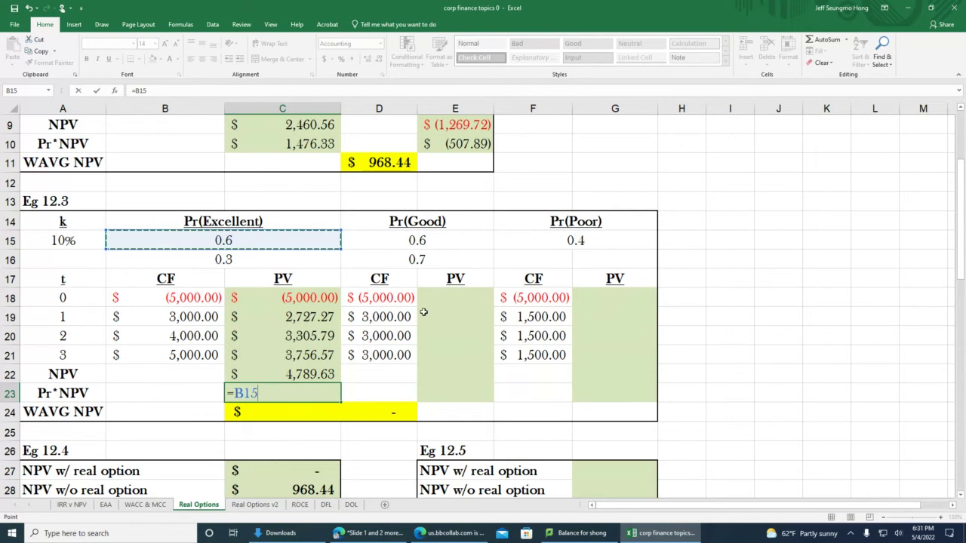
type("*")
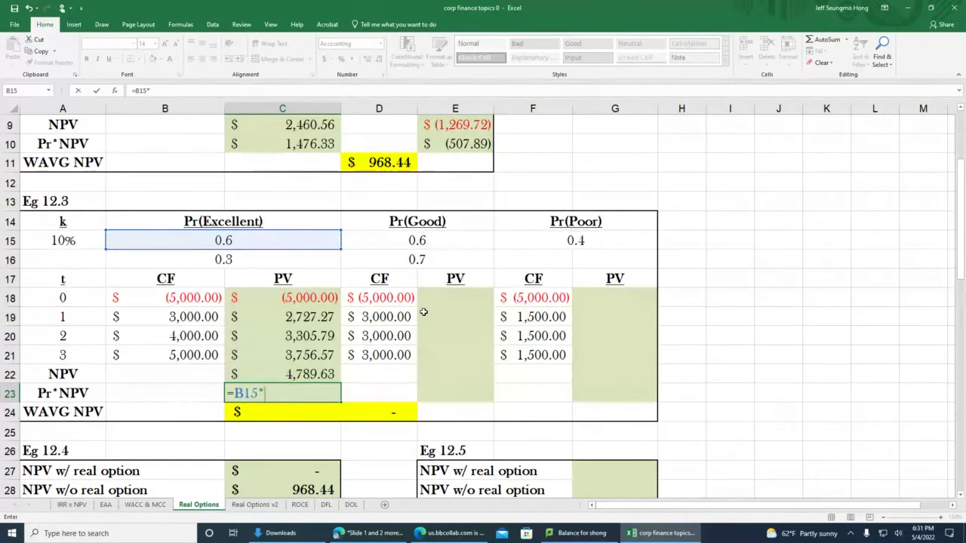
left_click(208, 257)
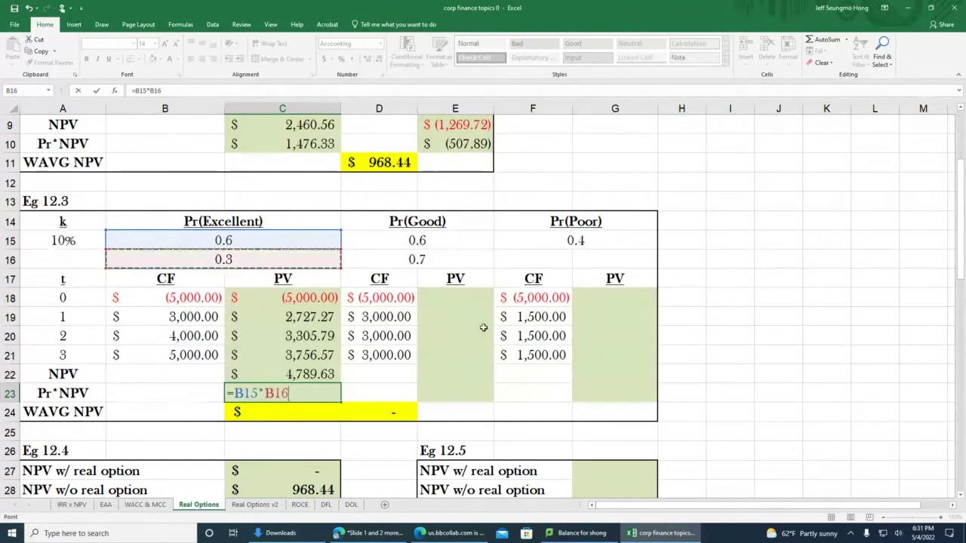
type("*")
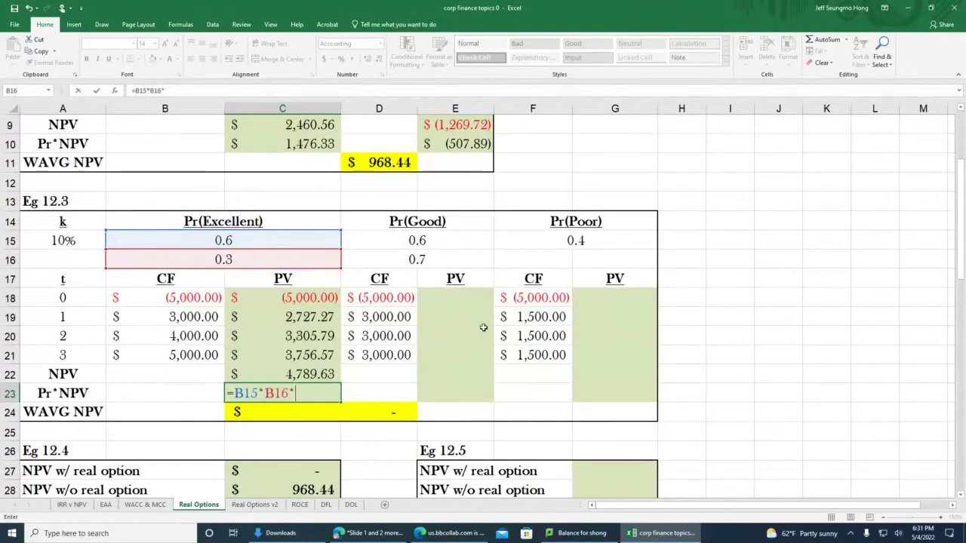
left_click(323, 372)
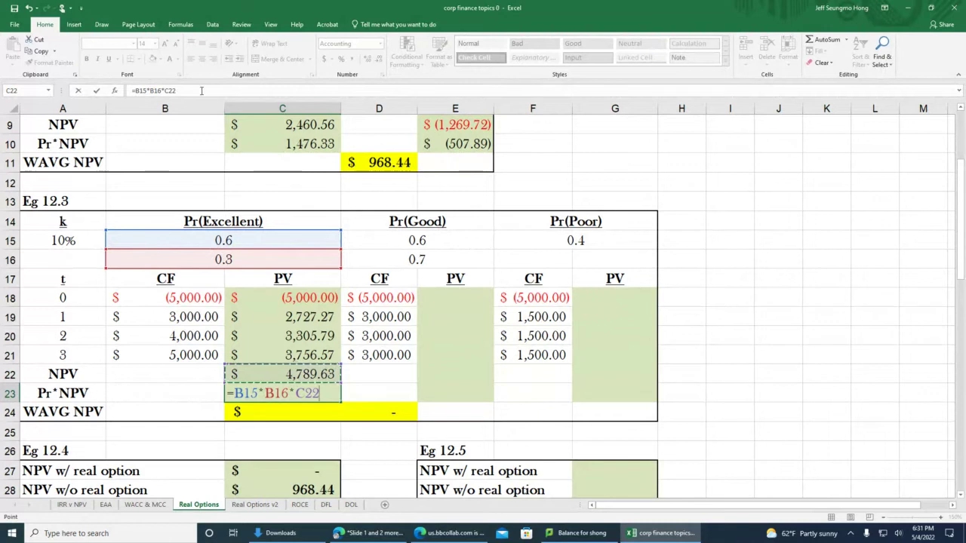
left_click(97, 90)
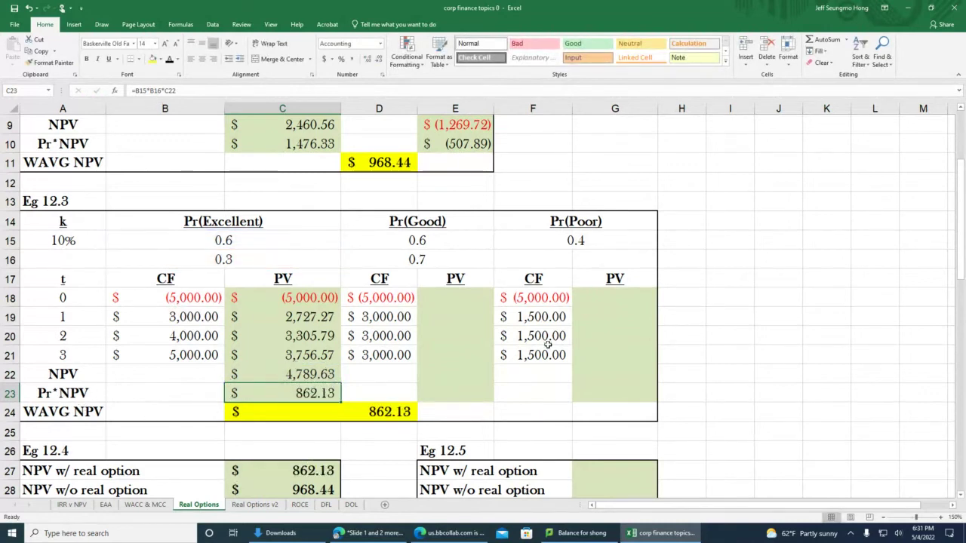
- Enter the Good scenario's present value formula =D18/(1+A15)^A18 in E18 and fill it down to E21
left_click(478, 304)
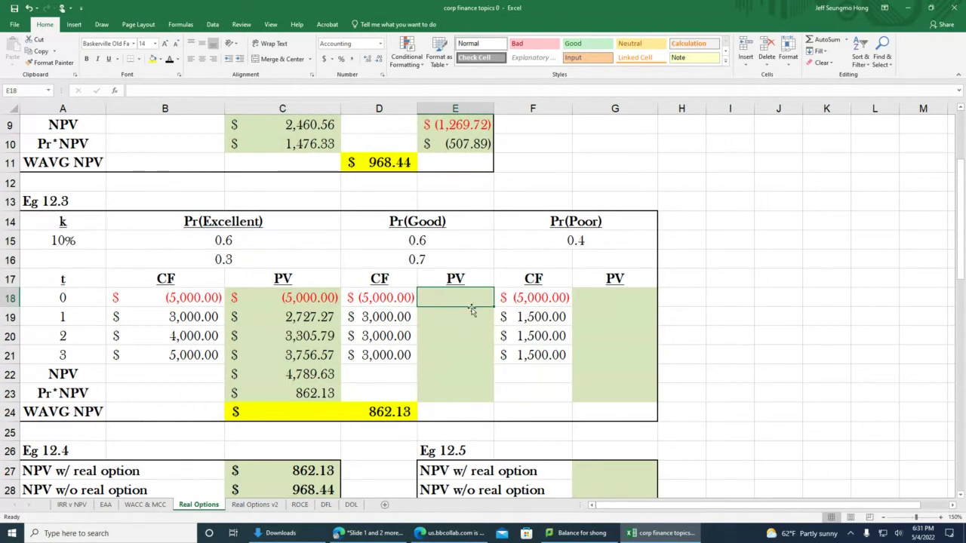
left_click(388, 412)
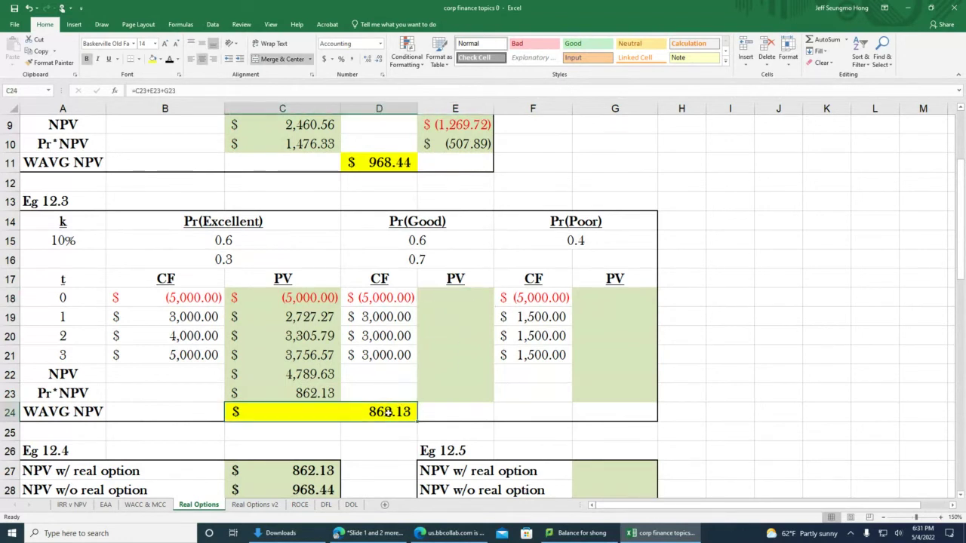
left_click(452, 302)
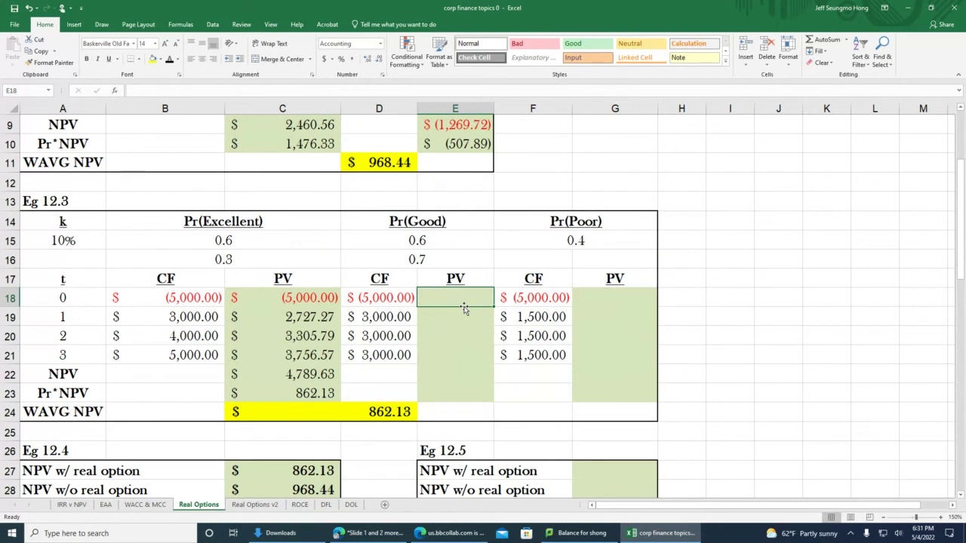
type("=")
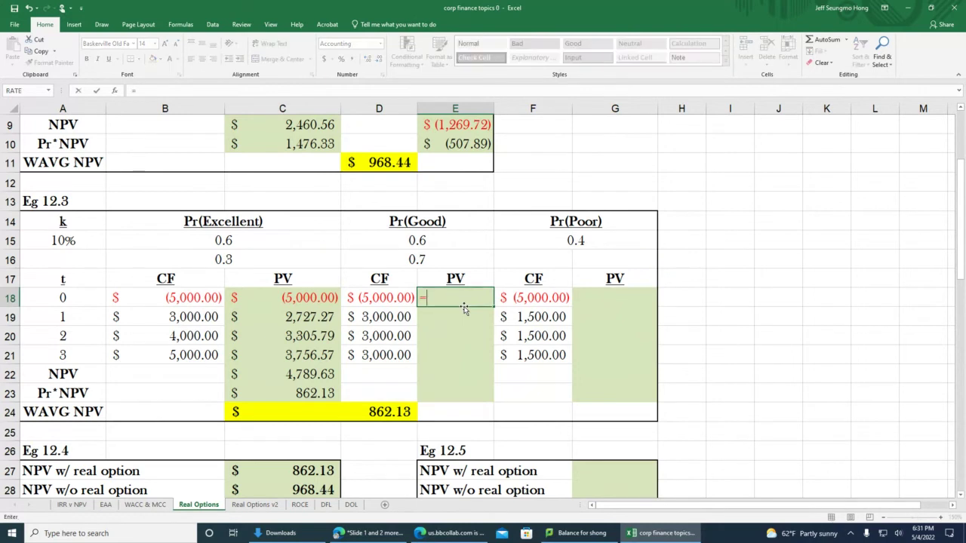
left_click(408, 298)
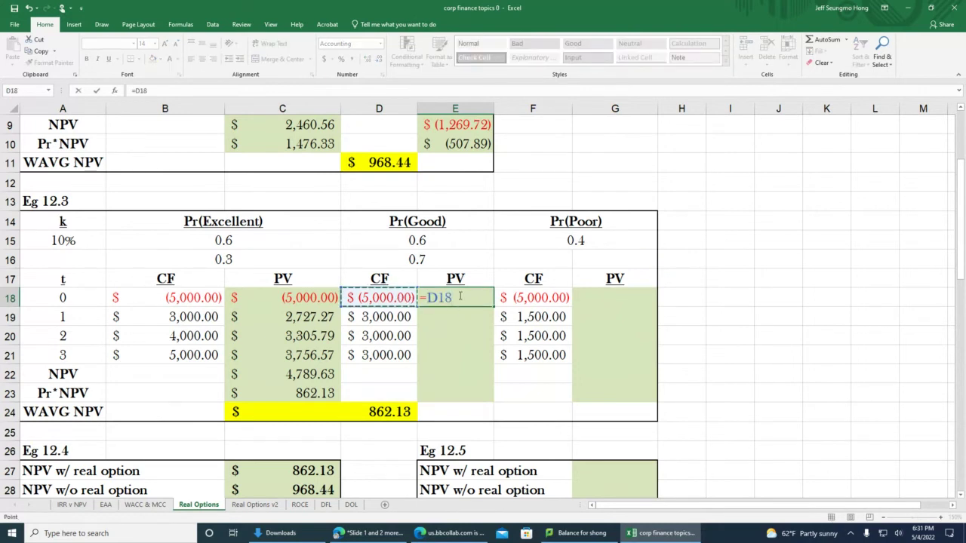
type("/(")
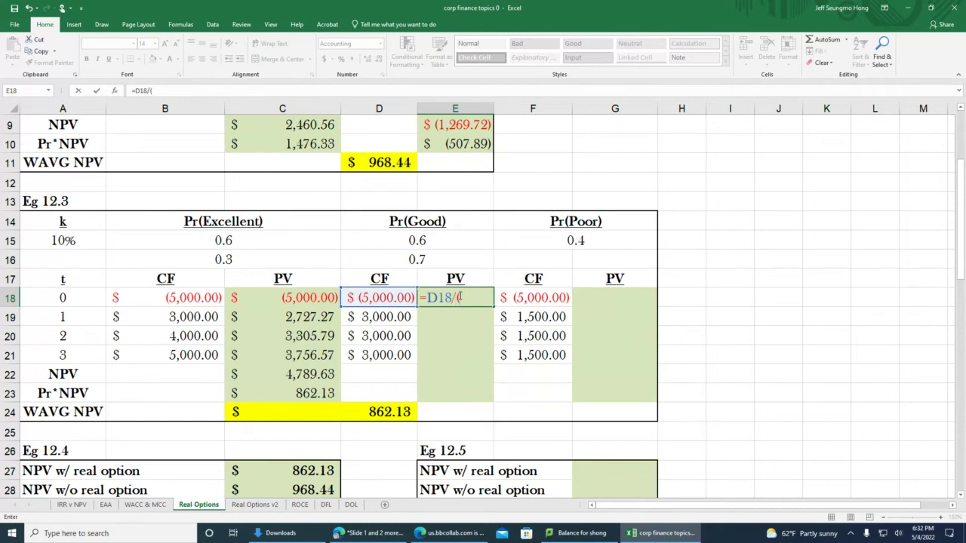
type("1+")
left_click(62, 239)
type(")")
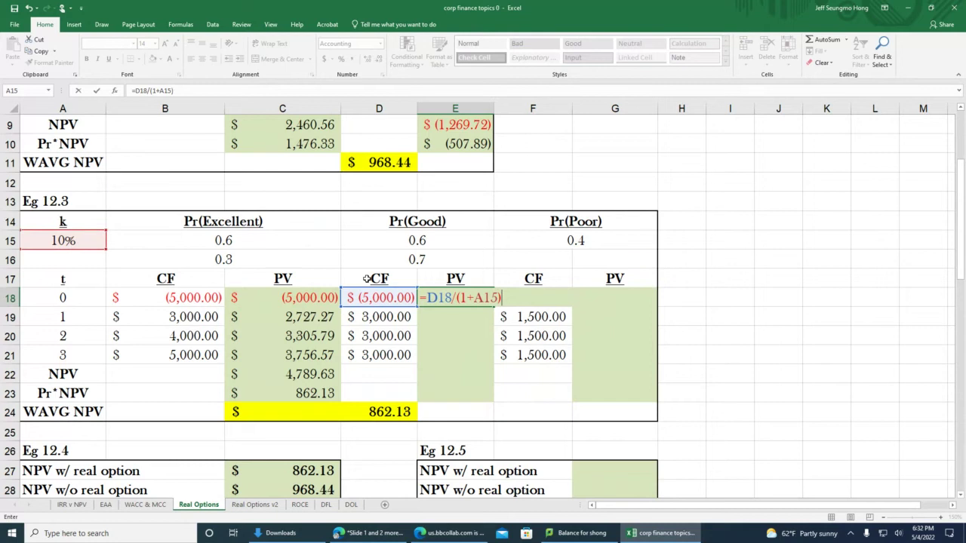
type("^")
left_click(62, 298)
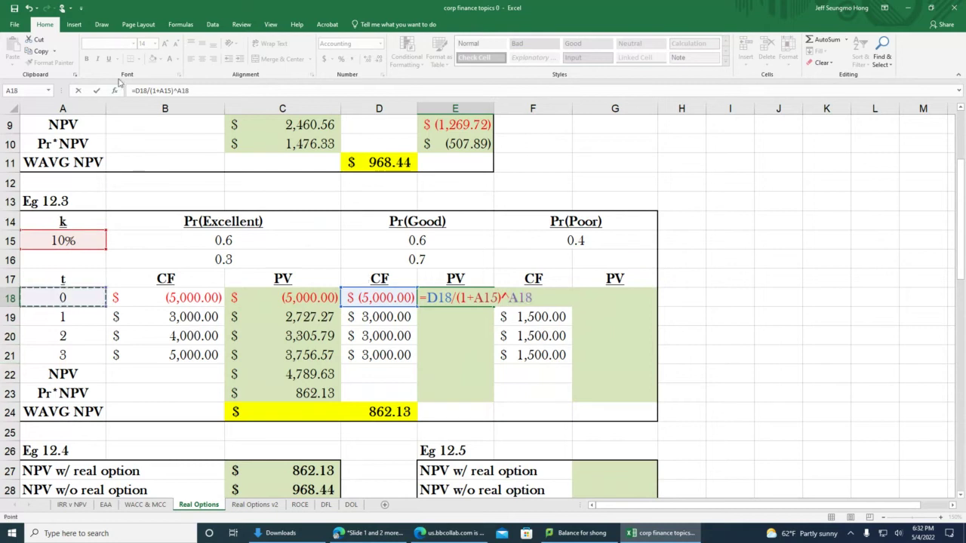
left_click(97, 90)
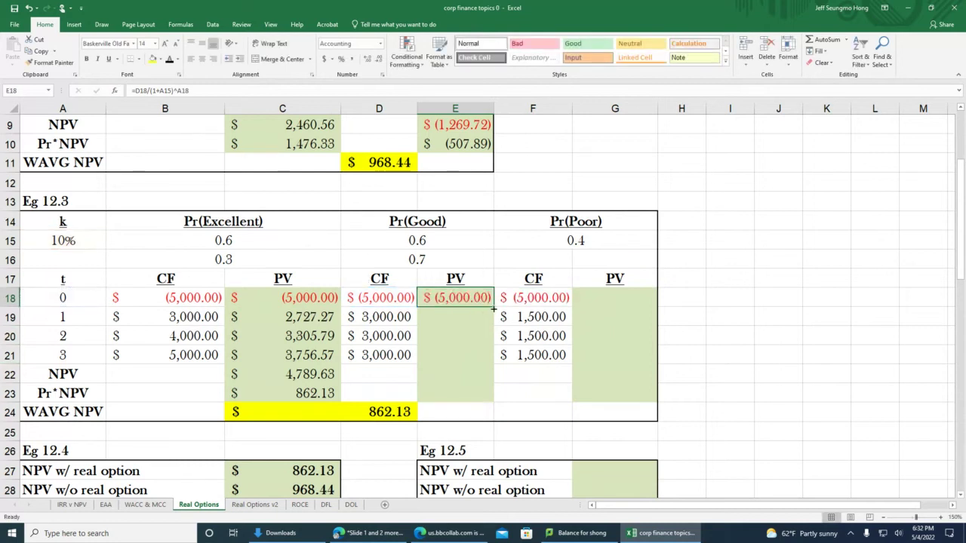
left_click_drag(495, 307, 480, 368)
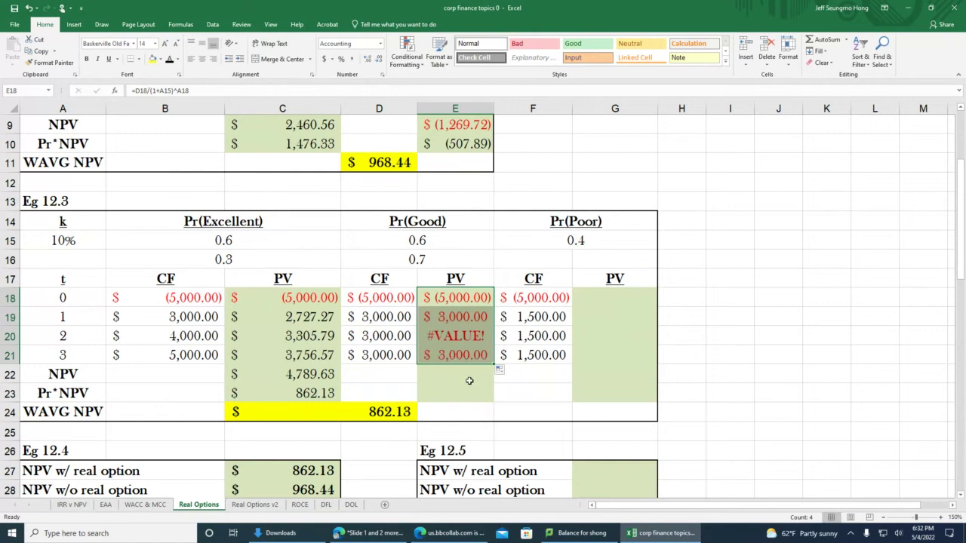
- Make the discount rate reference in E18 absolute as =D18/(1+$A$15)^A18 and refill the formula down to E21
left_click(463, 298)
double_click(463, 298)
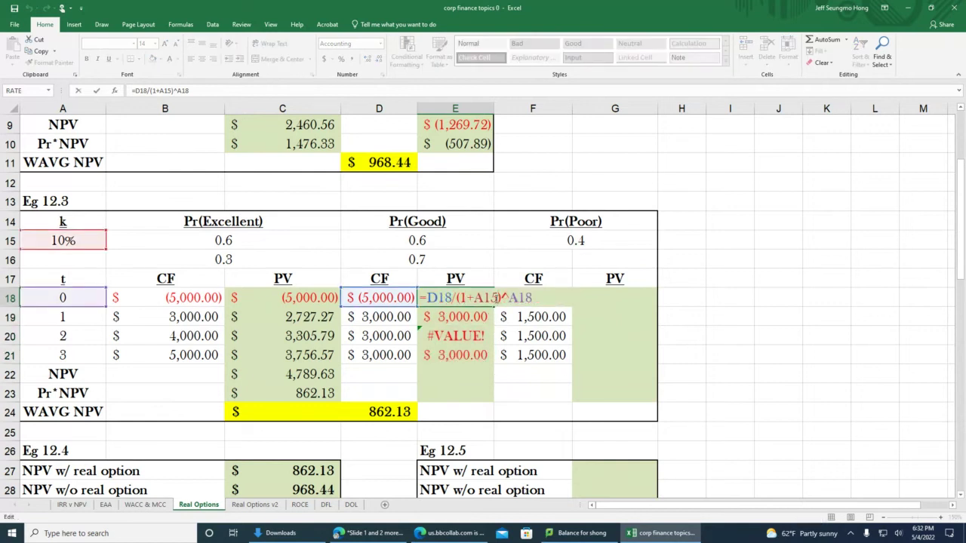
key("F4")
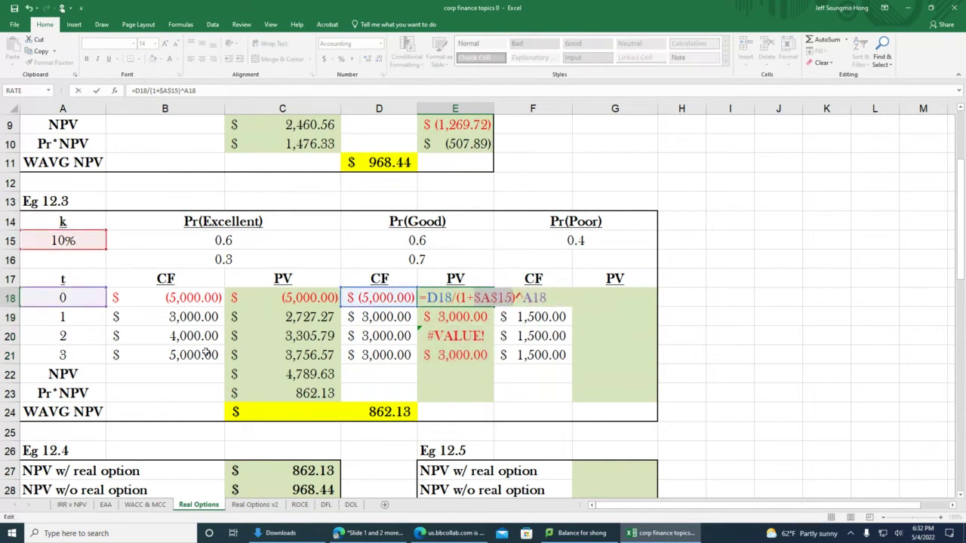
left_click(97, 92)
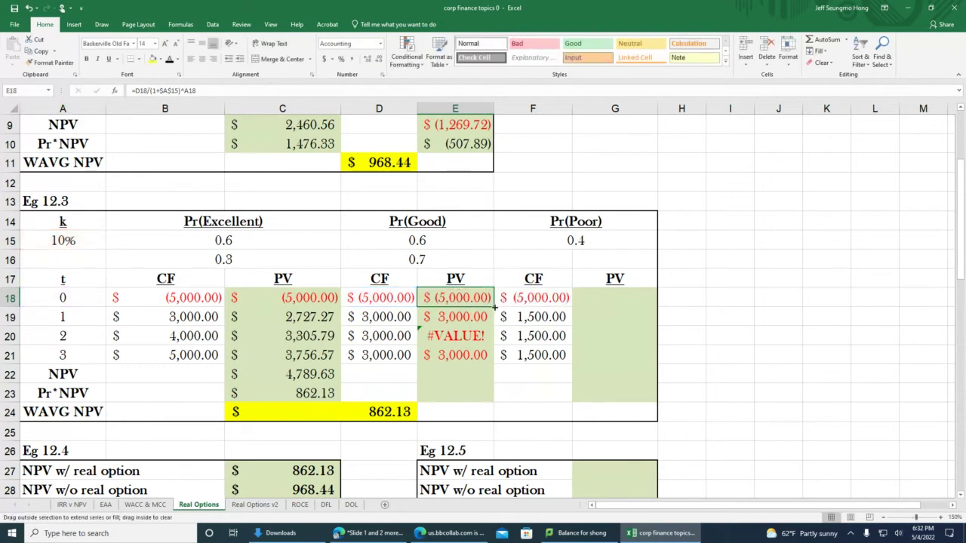
left_click_drag(495, 306, 486, 364)
- Calculate the Good scenario's NPV in E22 by summing the present values with =SUM(E18:E21)
left_click(463, 376)
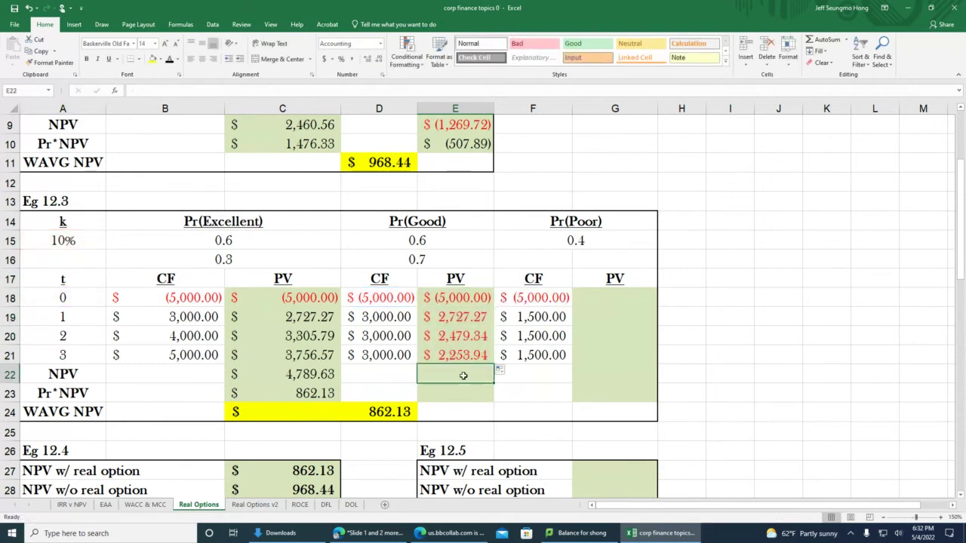
left_click(826, 40)
left_click(96, 91)
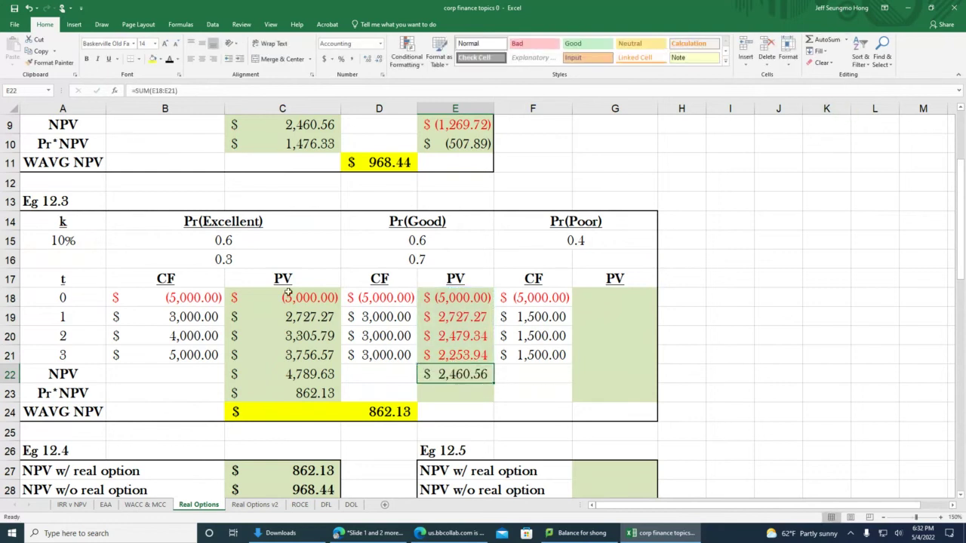
- Calculate the Good scenario's probability-weighted NPV in E23 with =D15*D16*E22
left_click(465, 394)
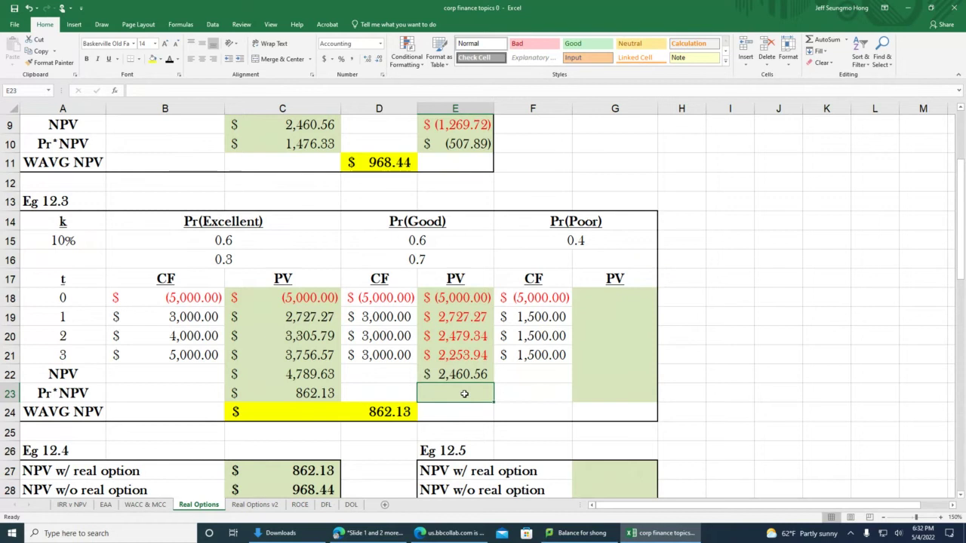
type("=")
left_click(421, 239)
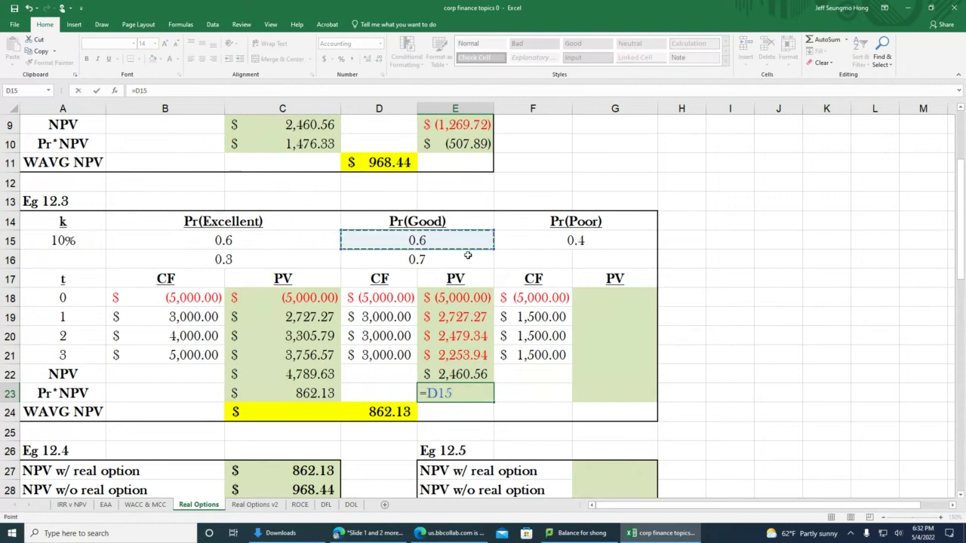
type("*")
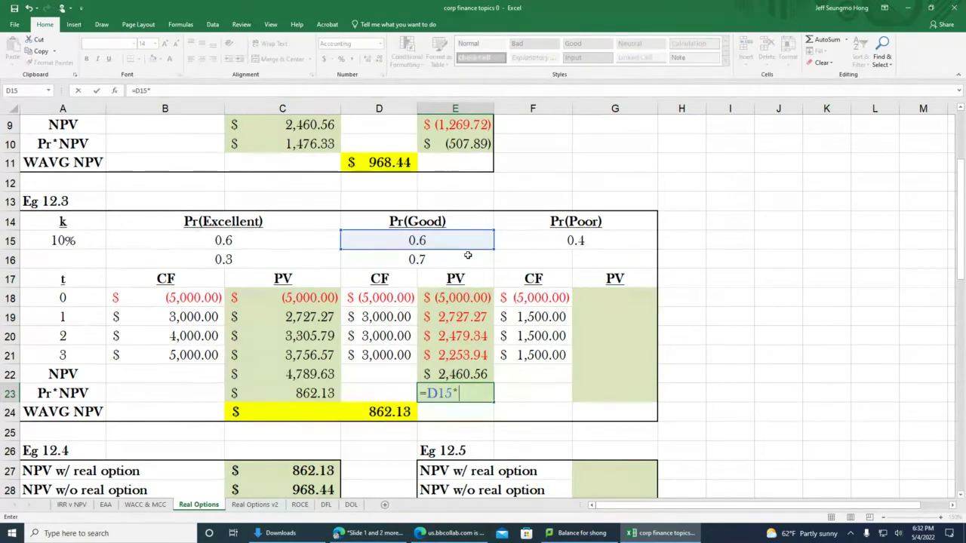
left_click(412, 256)
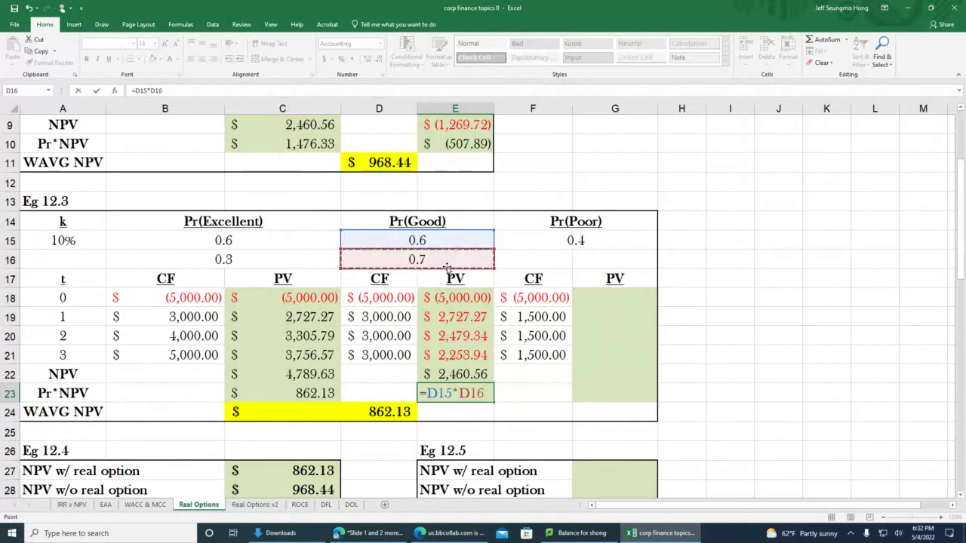
type("*")
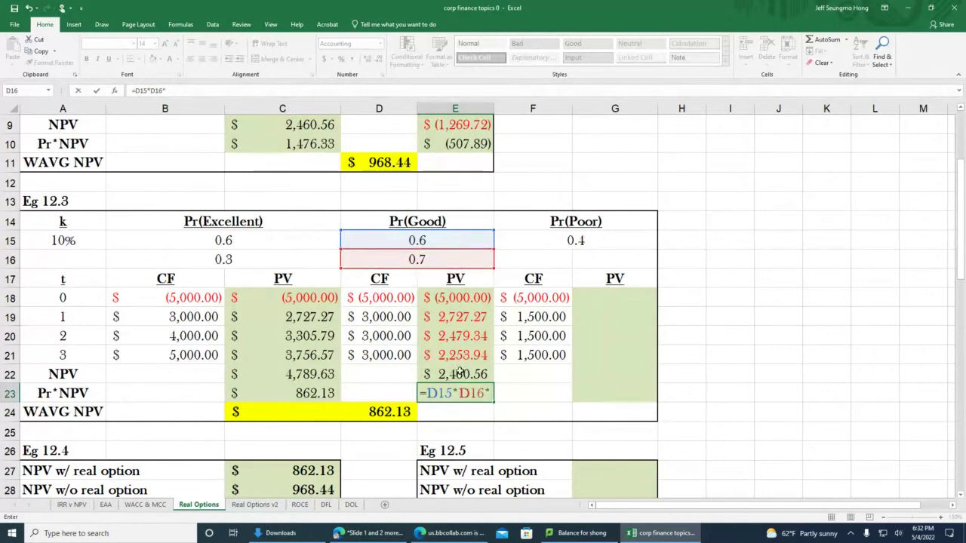
left_click(460, 372)
left_click(96, 89)
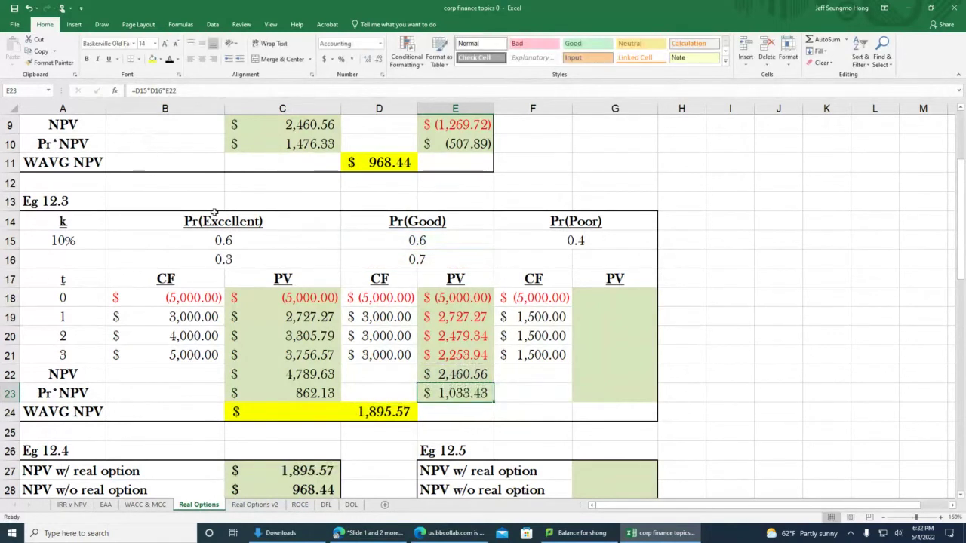
- Review the WAVG NPV in C24 and the Excellent, Good and Poor scenario blocks of the Eg 12.3 table
left_click(361, 411)
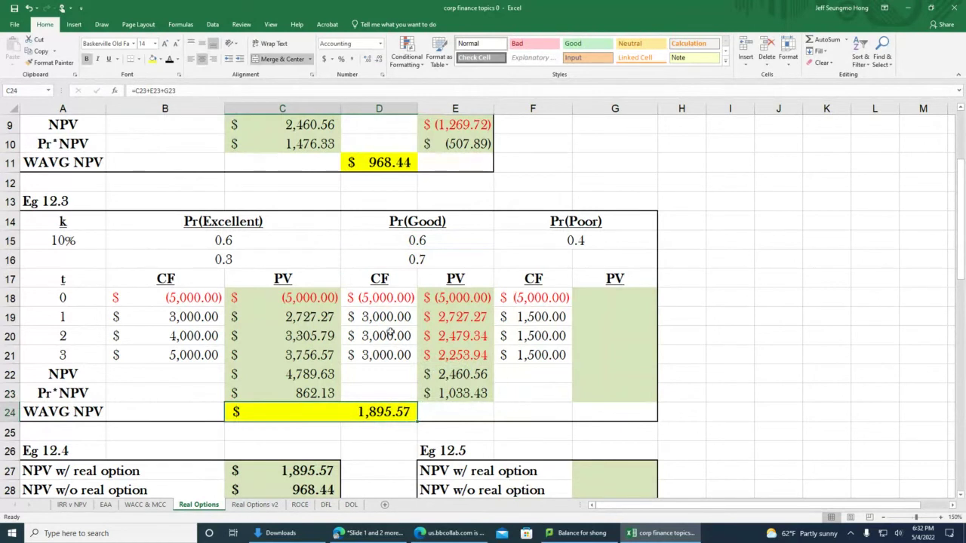
left_click_drag(282, 223, 282, 393)
left_click_drag(393, 221, 400, 408)
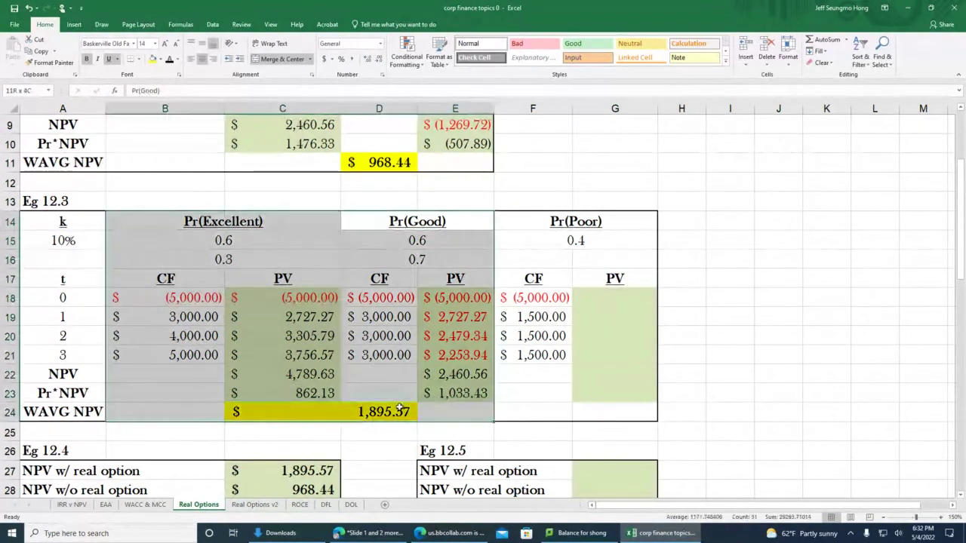
left_click(400, 389)
left_click(546, 240)
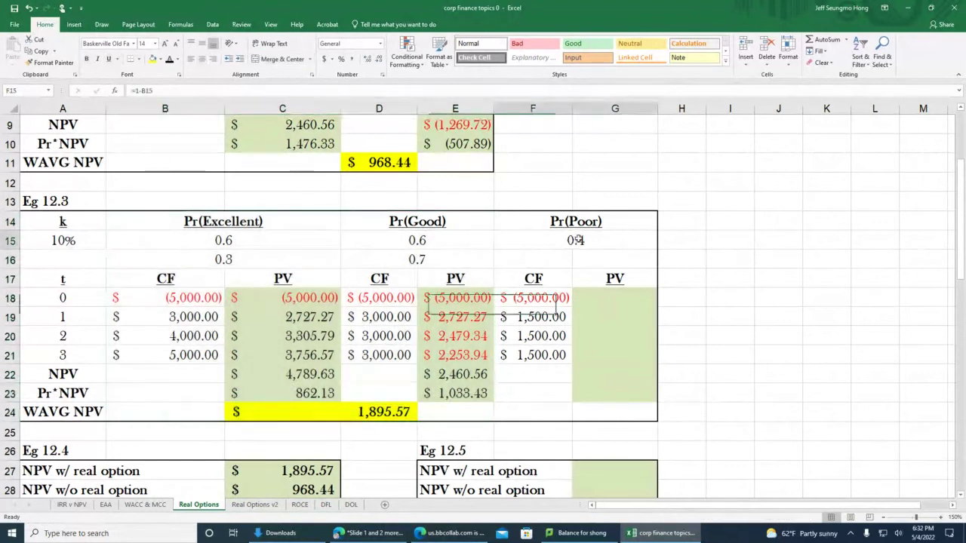
left_click(585, 219)
left_click_drag(584, 218, 582, 370)
left_click(621, 280)
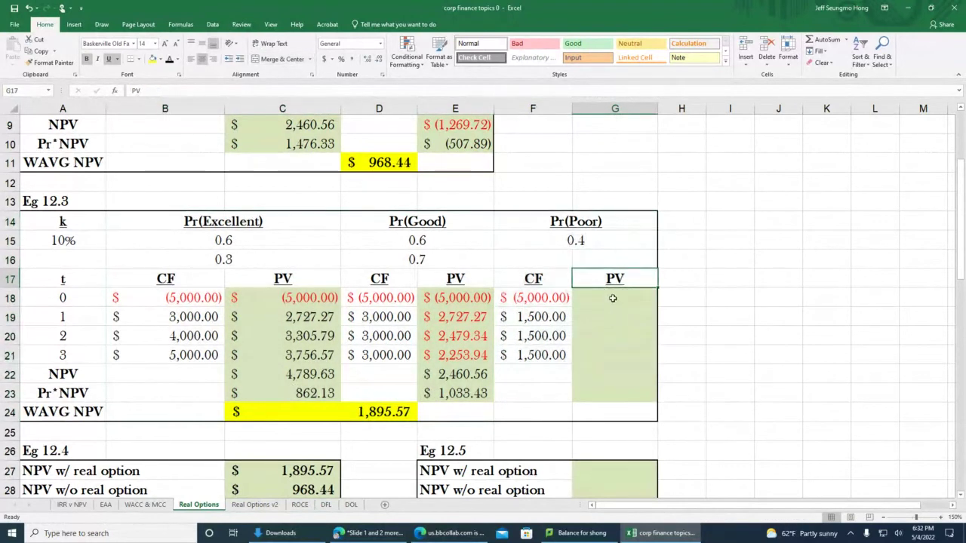
left_click(613, 298)
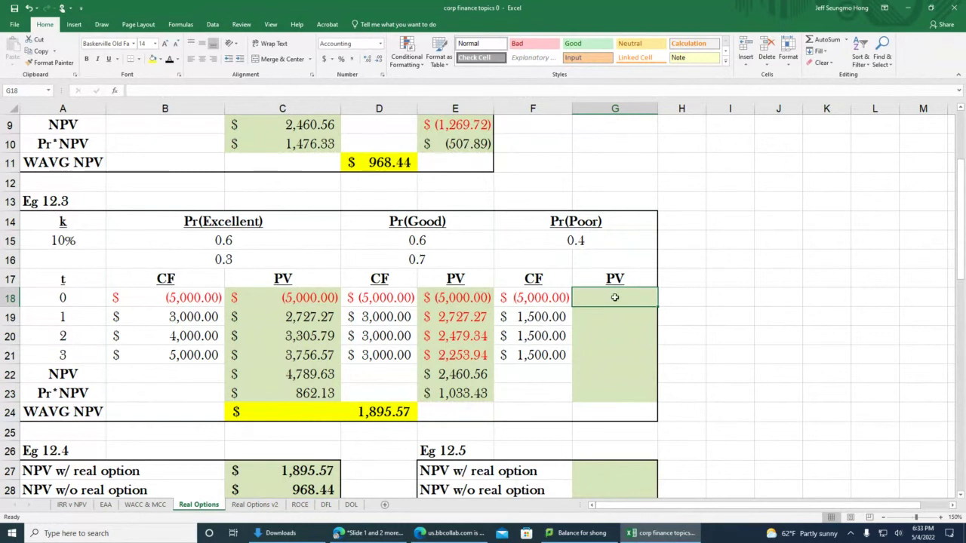
type("=")
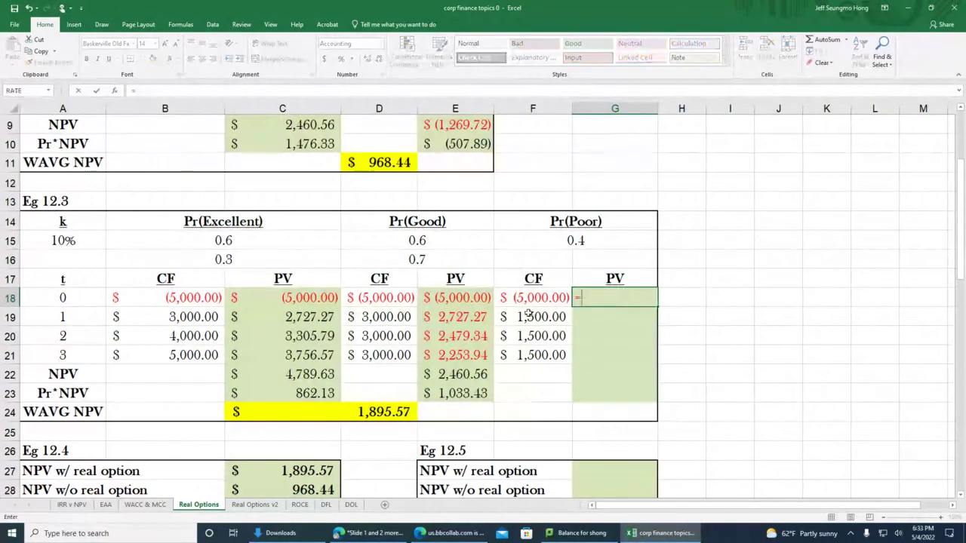
left_click_drag(444, 313, 449, 355)
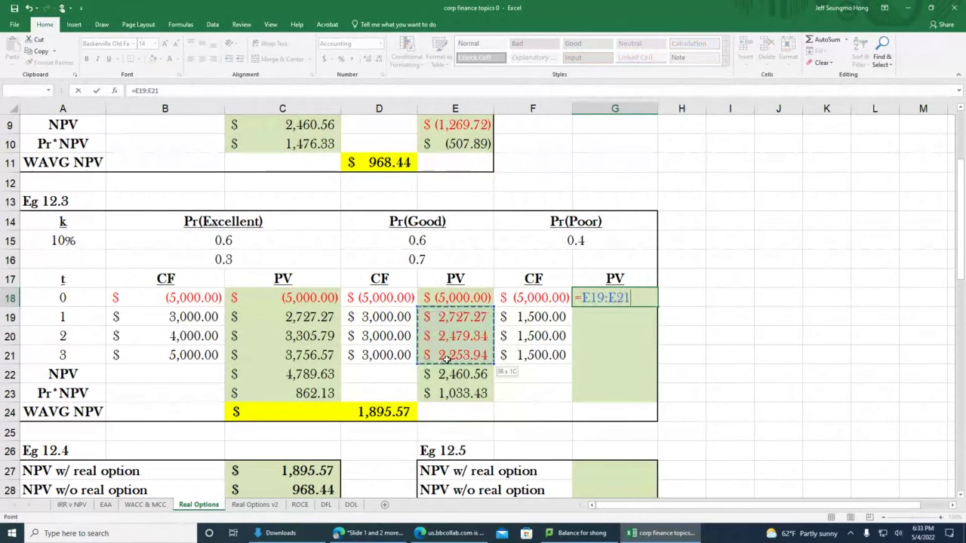
key("Escape")
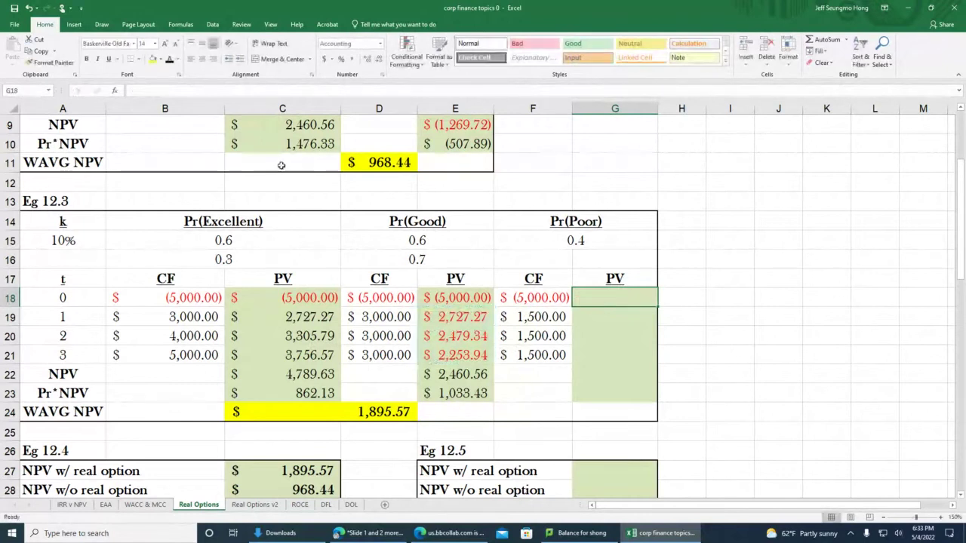
- Change the font colour of the Good scenario's present values in E19:E21 to black
left_click_drag(439, 315, 452, 353)
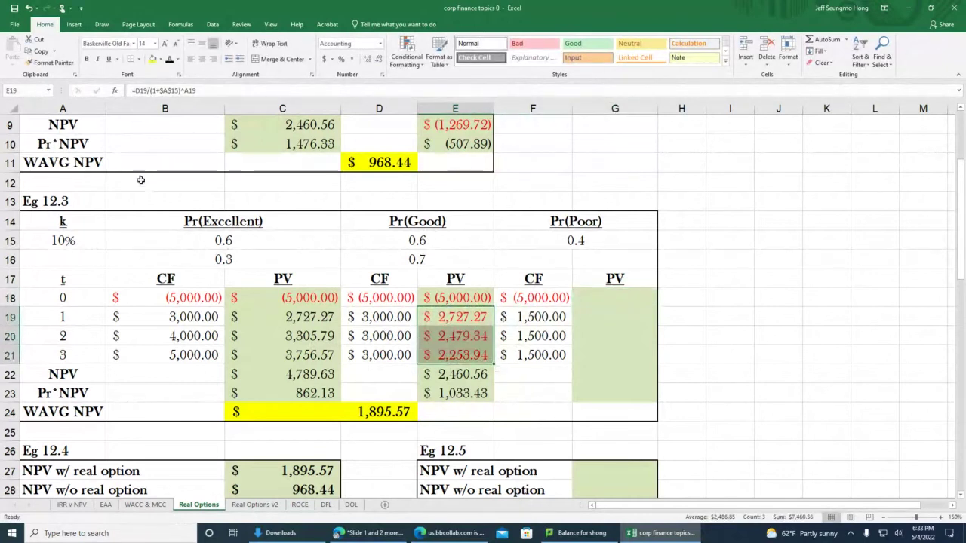
left_click(650, 335)
- Calculate the Poor scenario's present value in G18 with =F18/(1+$A$15)^A18 and fill the formula down to G21
left_click(615, 298)
type("=")
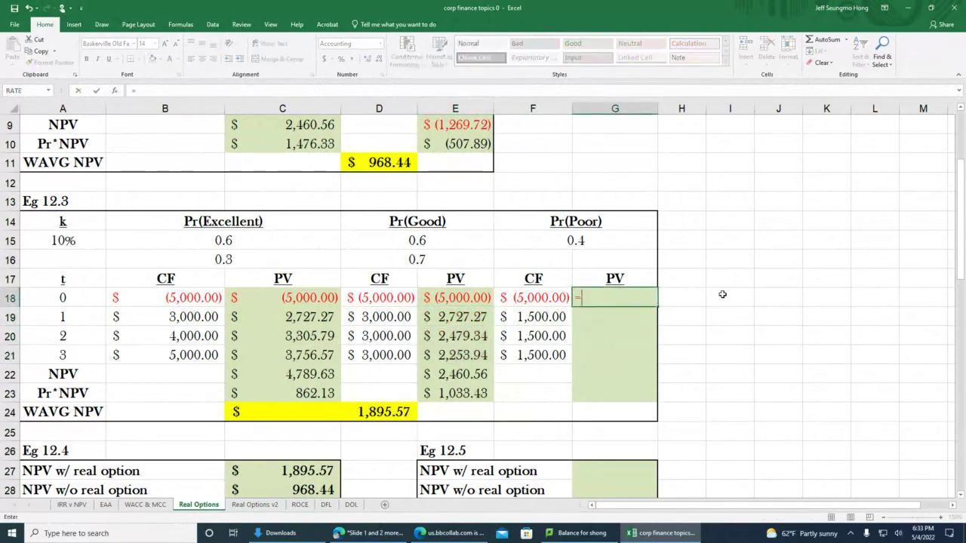
left_click(543, 299)
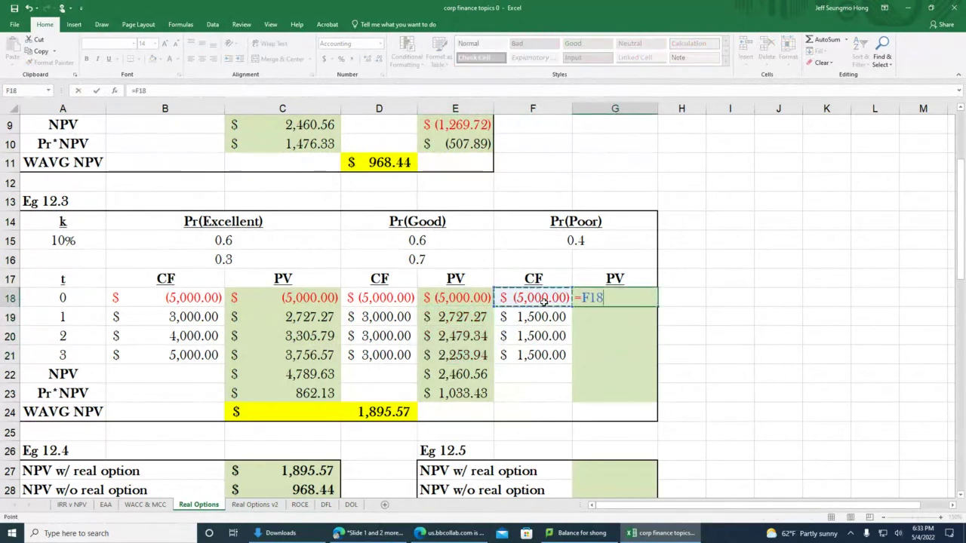
type("/")
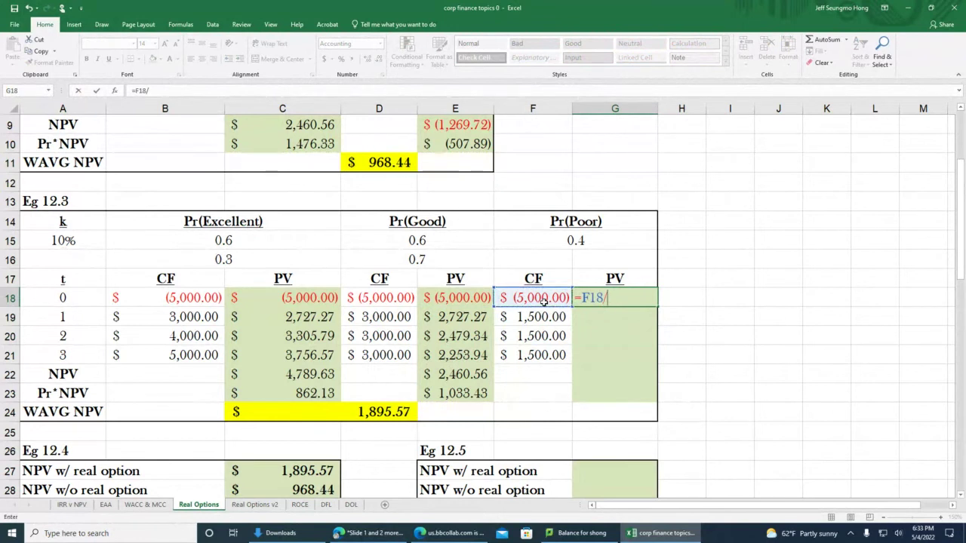
type("(1+")
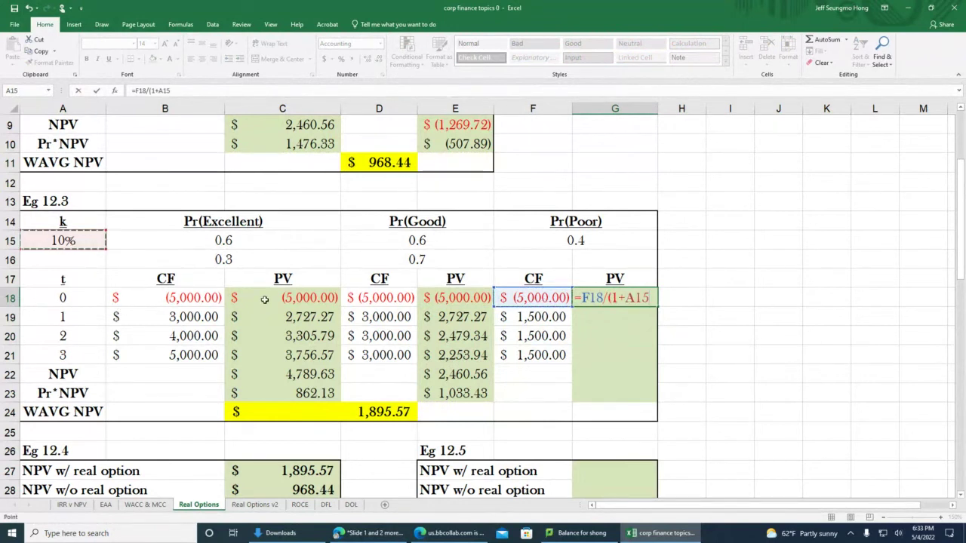
key("F4")
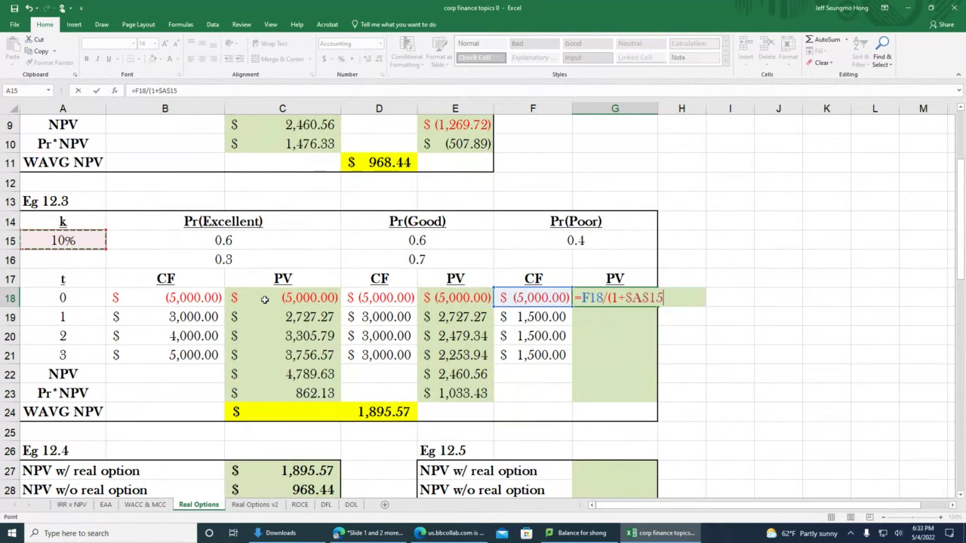
type(")^")
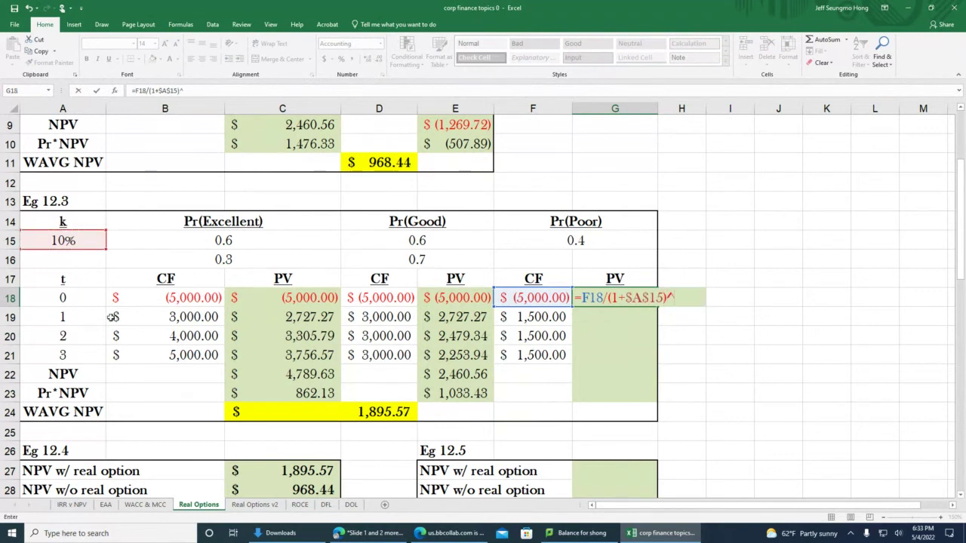
left_click(63, 297)
left_click(97, 90)
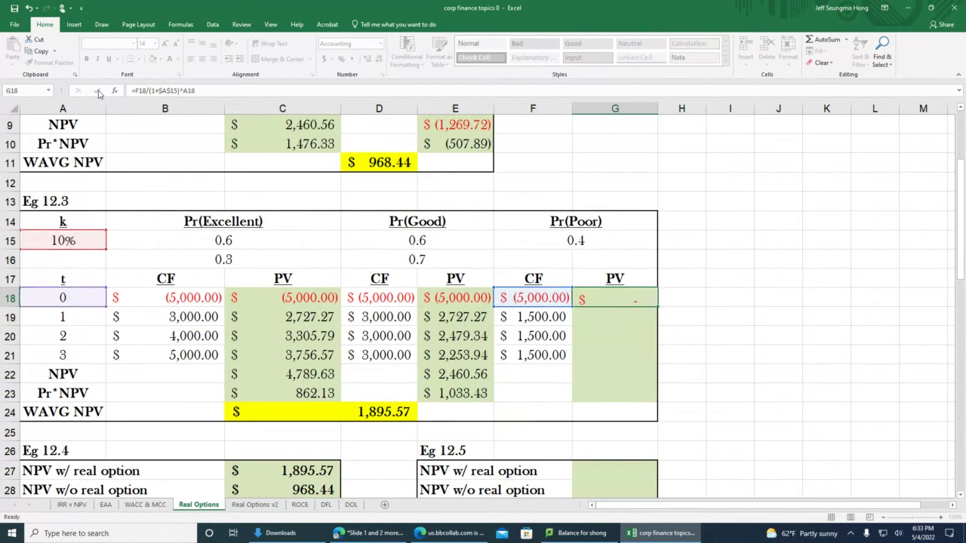
left_click_drag(659, 306, 662, 367)
- Change the font colour of the Poor scenario's present values in G19:G21 to black
left_click(625, 317)
left_click_drag(624, 317, 626, 356)
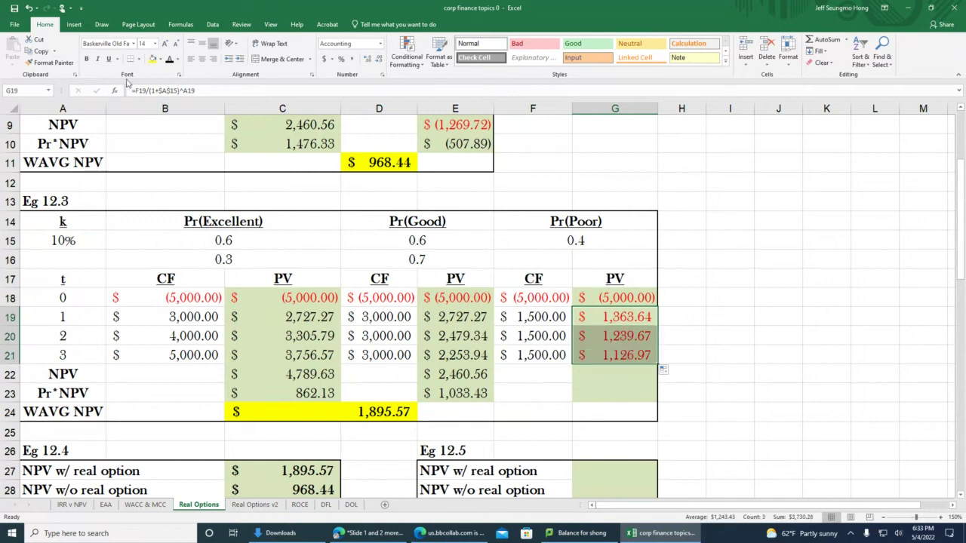
left_click(169, 58)
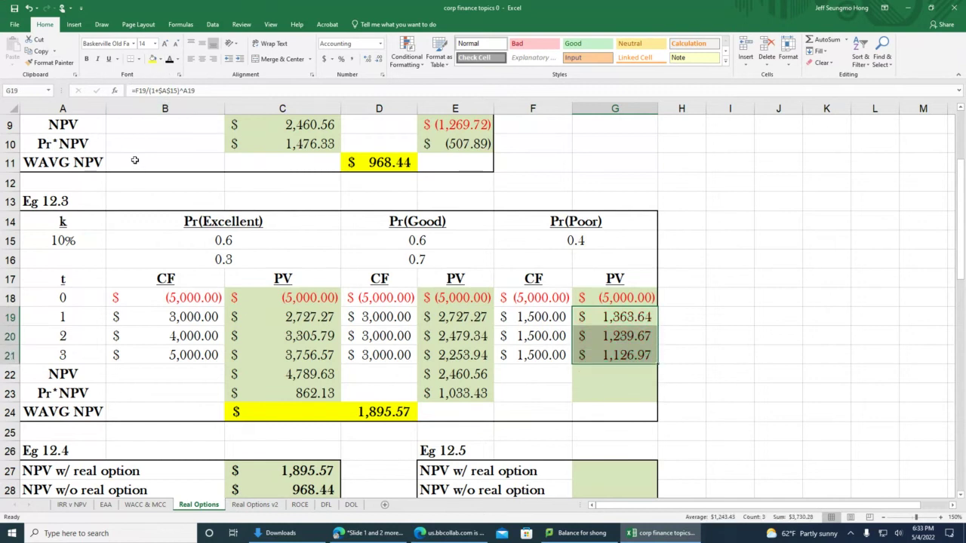
- Calculate the Poor scenario's NPV in G22 by summing the present values with =SUM(G18:G21)
left_click(603, 373)
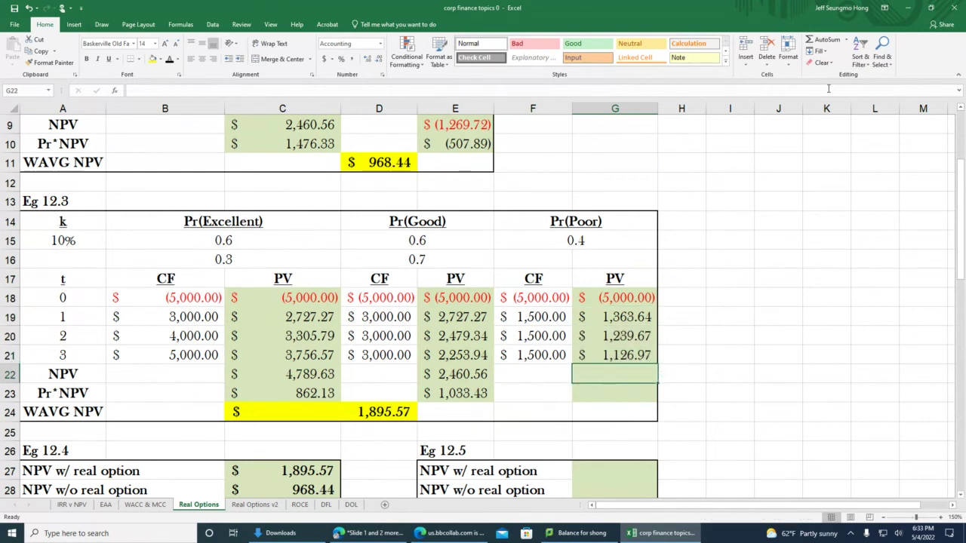
left_click(822, 40)
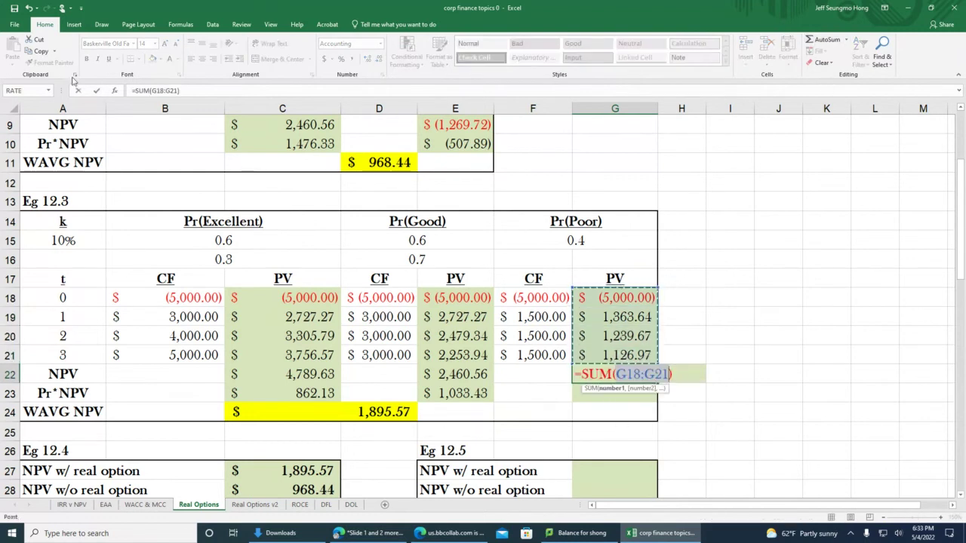
left_click(96, 90)
- Calculate the Poor scenario's probability-weighted NPV in G23 with =F15*G22
left_click(603, 392)
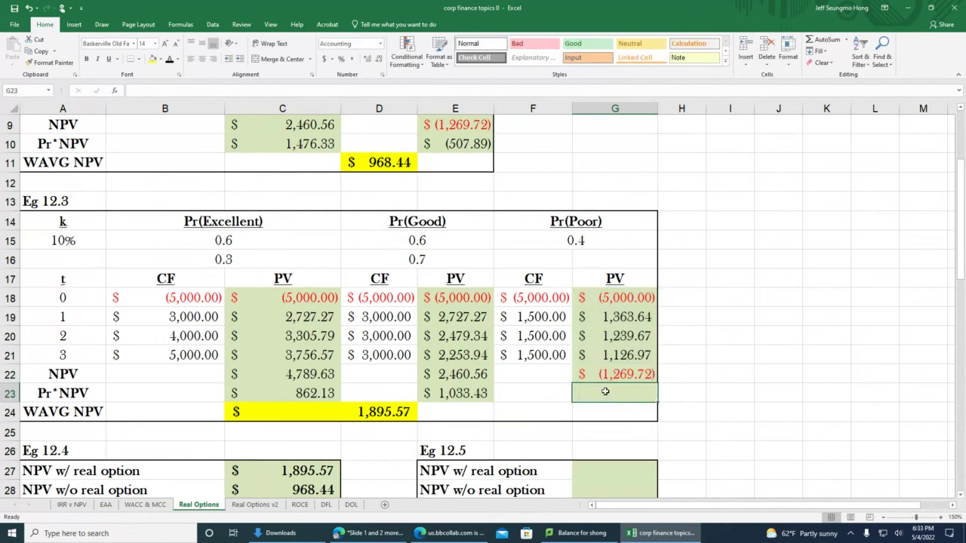
type("=")
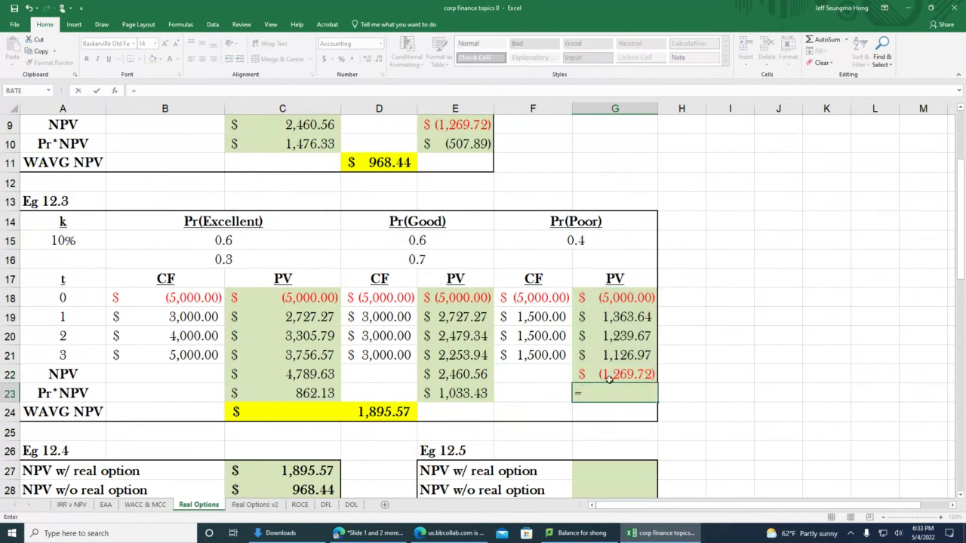
left_click(565, 243)
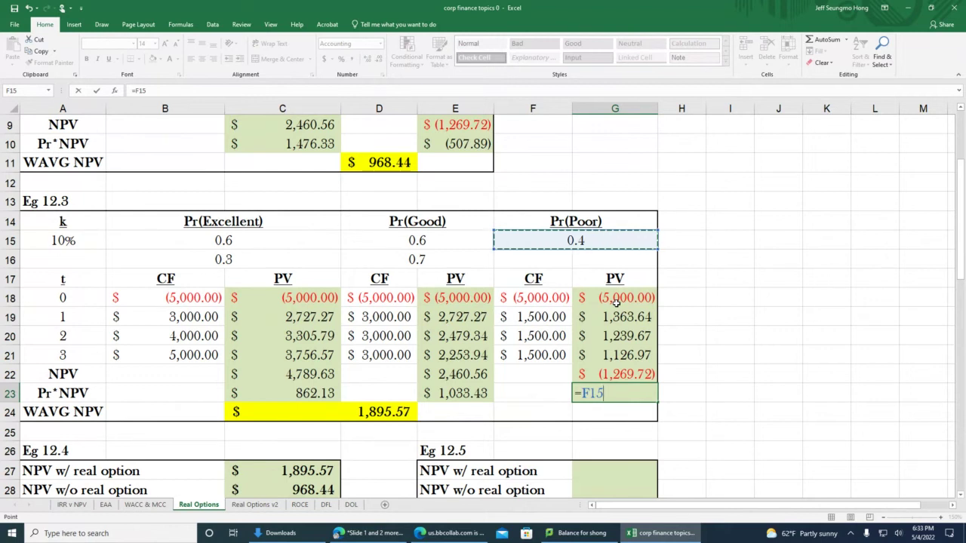
type("*")
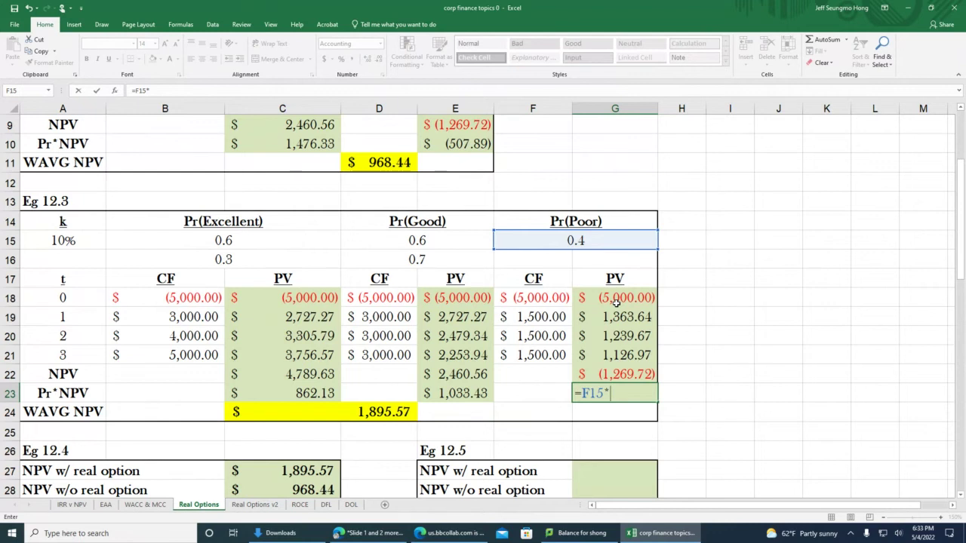
left_click(616, 373)
left_click(97, 90)
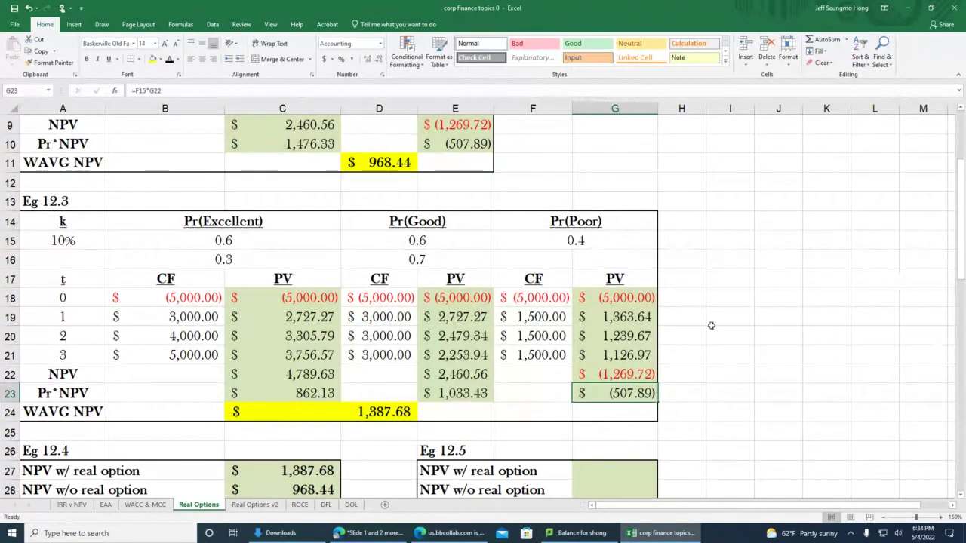
- Inspect the WAVG NPV formula in C24 and the cells it references, keeping the formula as it is
left_click(306, 412)
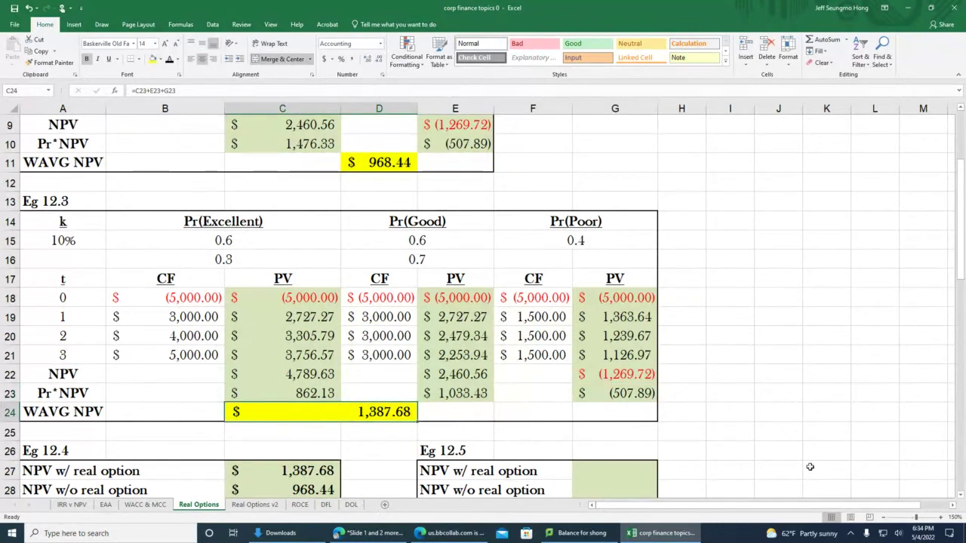
key("F2")
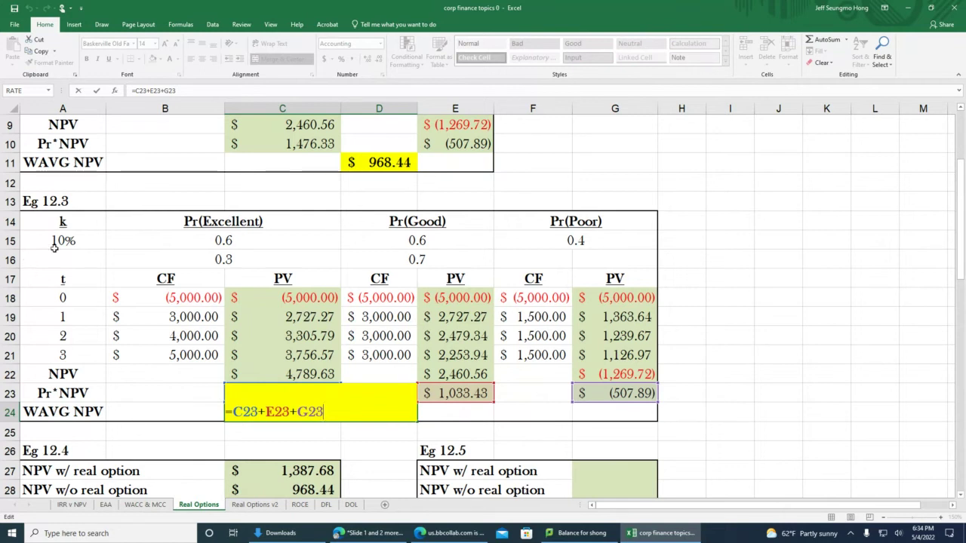
left_click(96, 91)
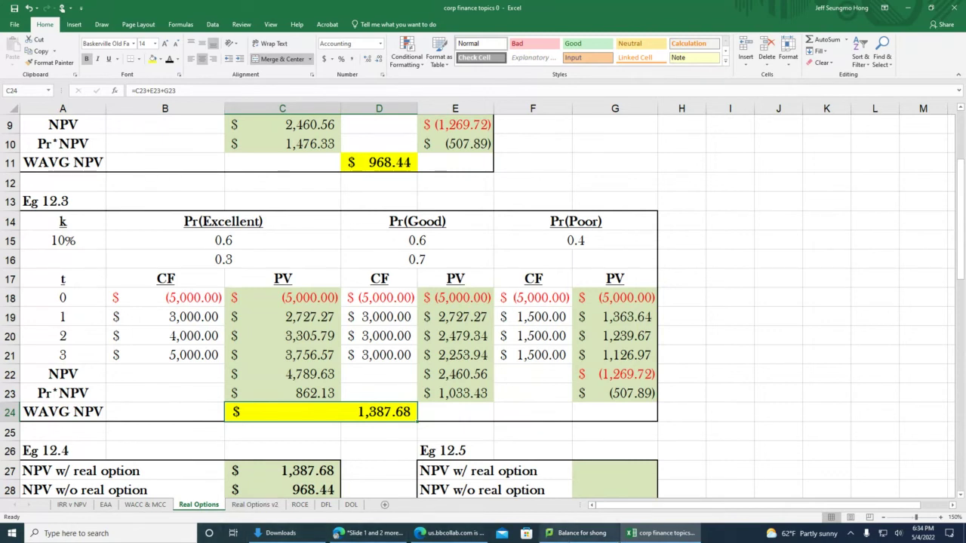
- Switch to the lecture slides in the browser and review the E.g. 12.3 decision tree, NPV calculation and expected NPV table
left_click(361, 537)
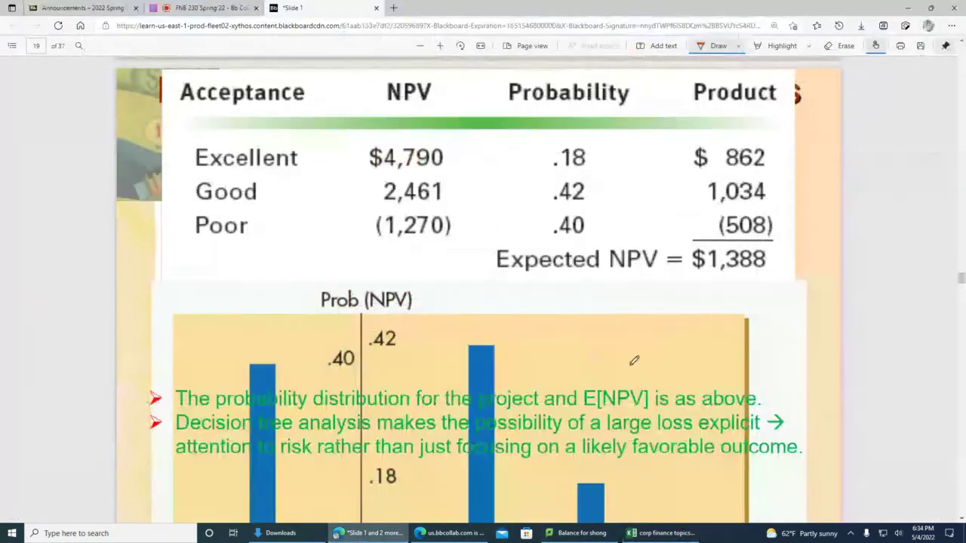
scroll(960, 141, "up", 5)
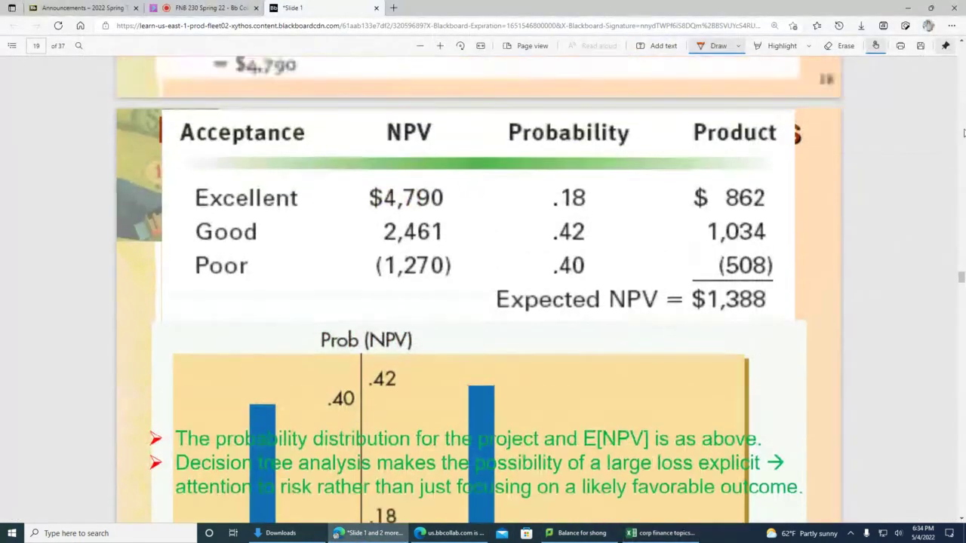
scroll(963, 133, "up", 5)
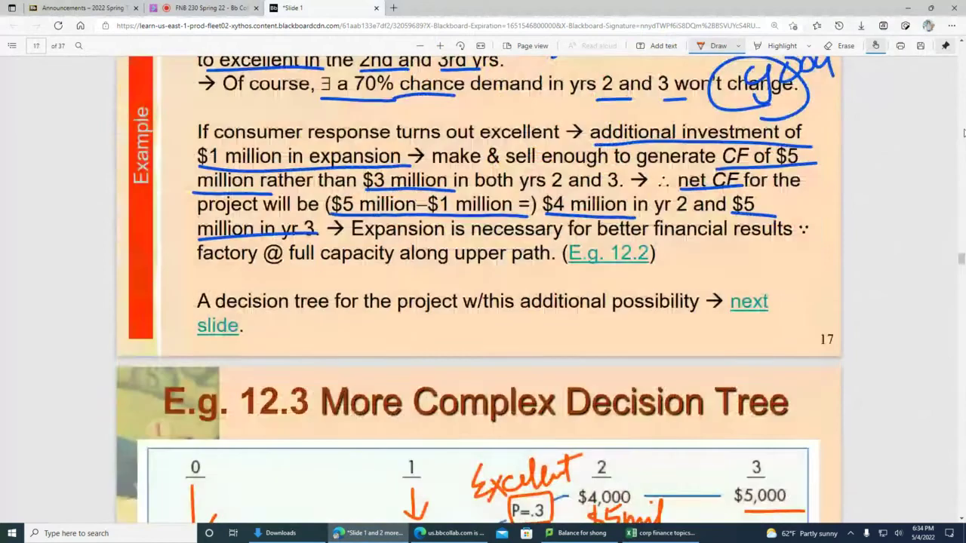
scroll(963, 133, "down", 4)
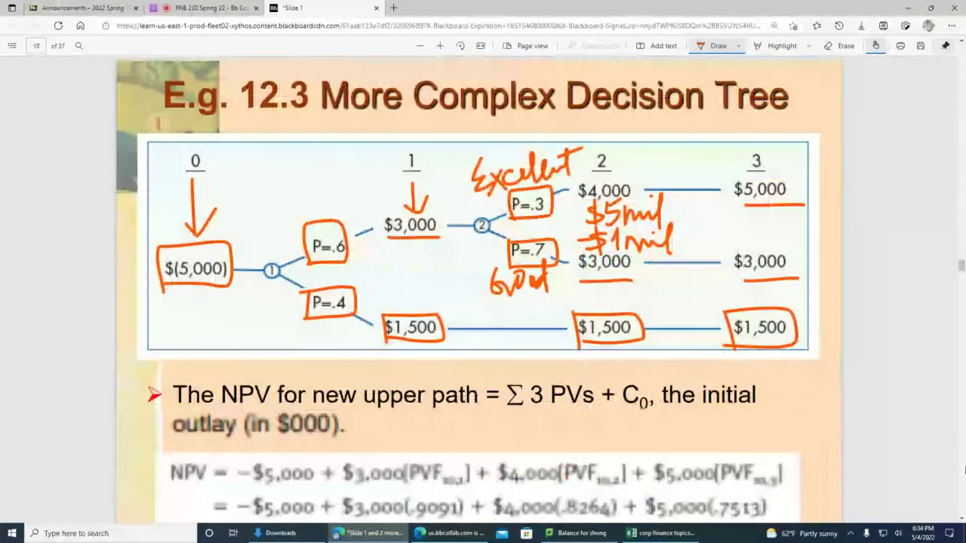
scroll(963, 470, "down", 2)
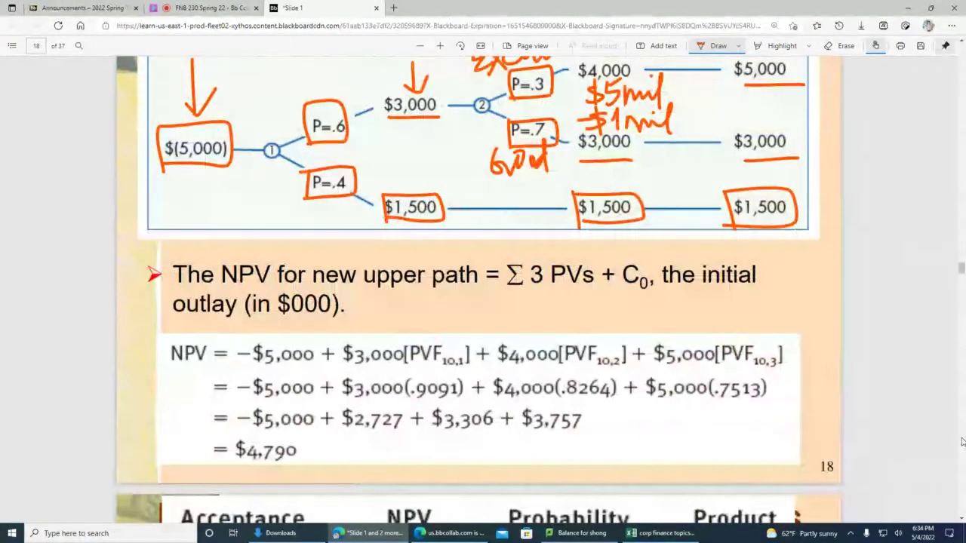
scroll(963, 442, "down", 6)
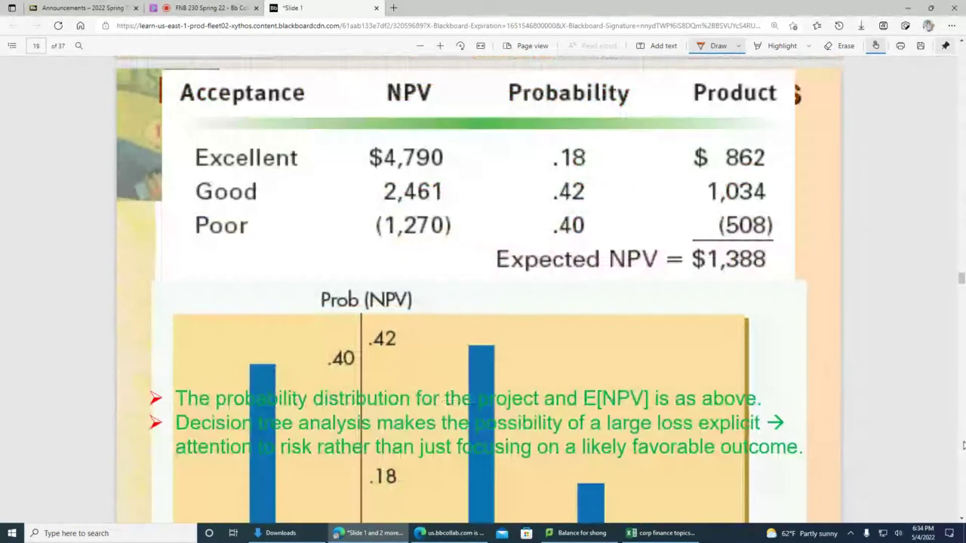